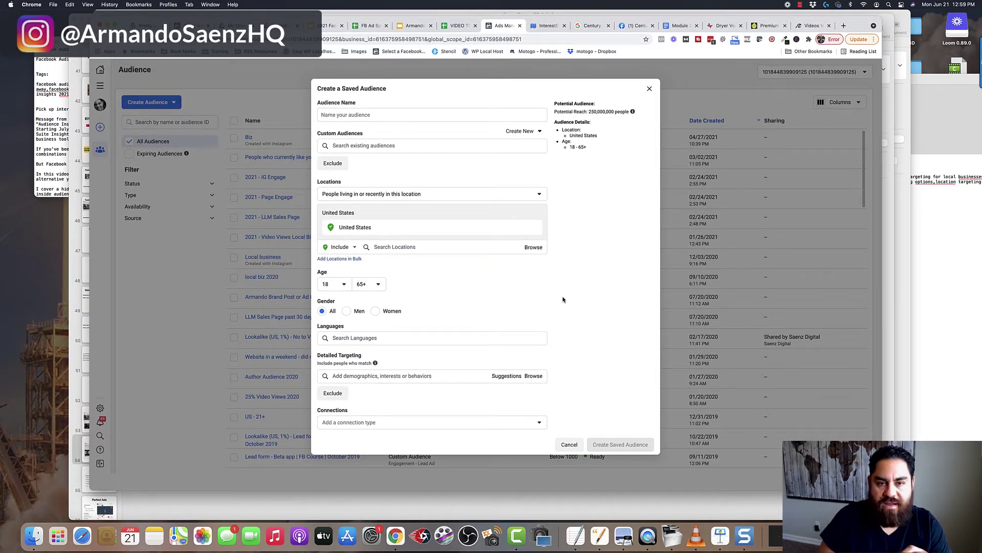
# Search detailed targeting for 'guita' and browse the guitar interests, Guitar sized at 176,602,430.
pyautogui.click(402, 377)
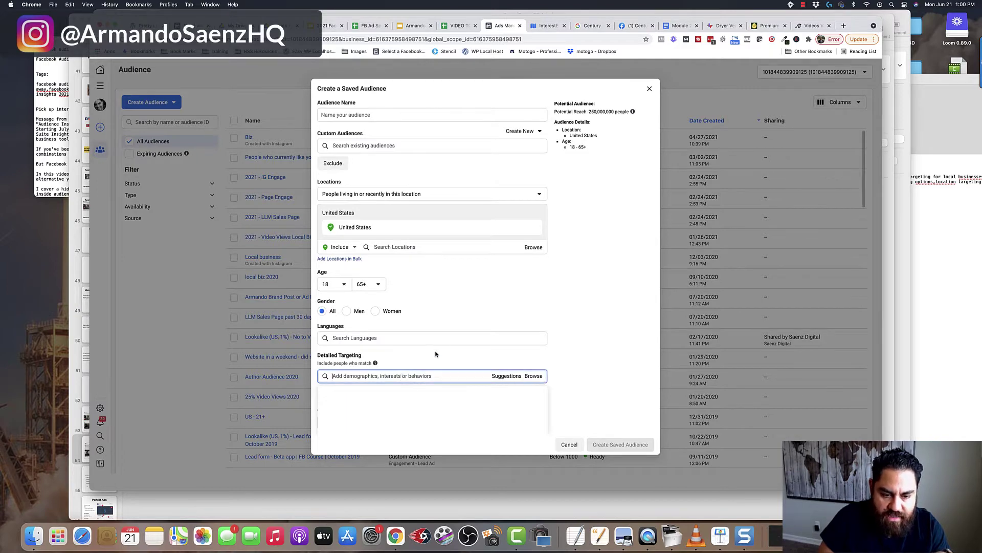
pyautogui.scroll(-2, 555, 342)
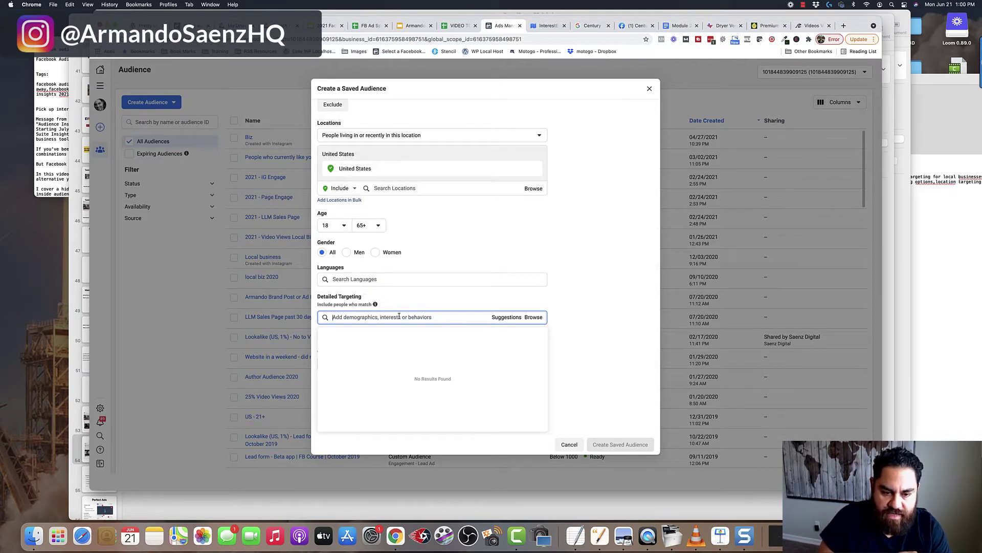
pyautogui.write('guitar')
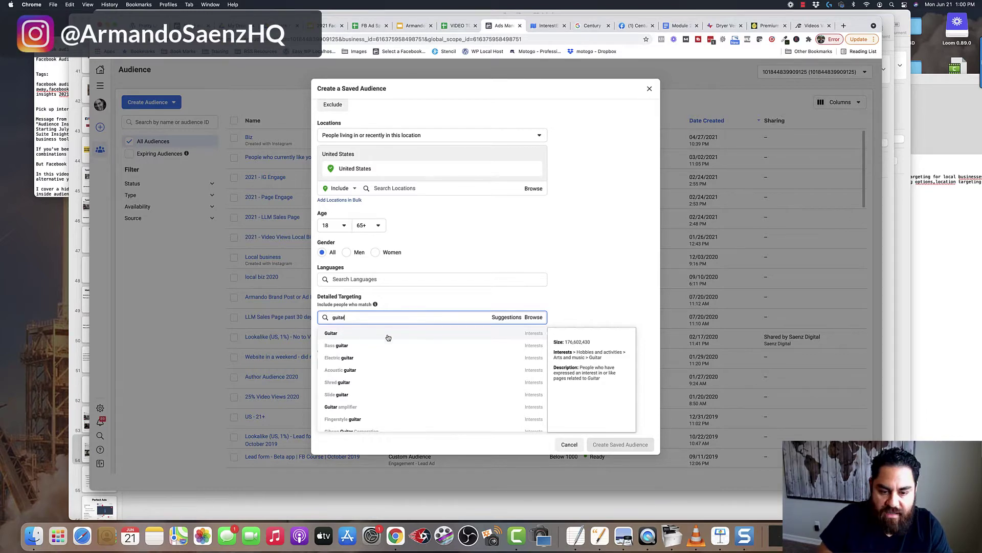
pyautogui.scroll(-2, 387, 343)
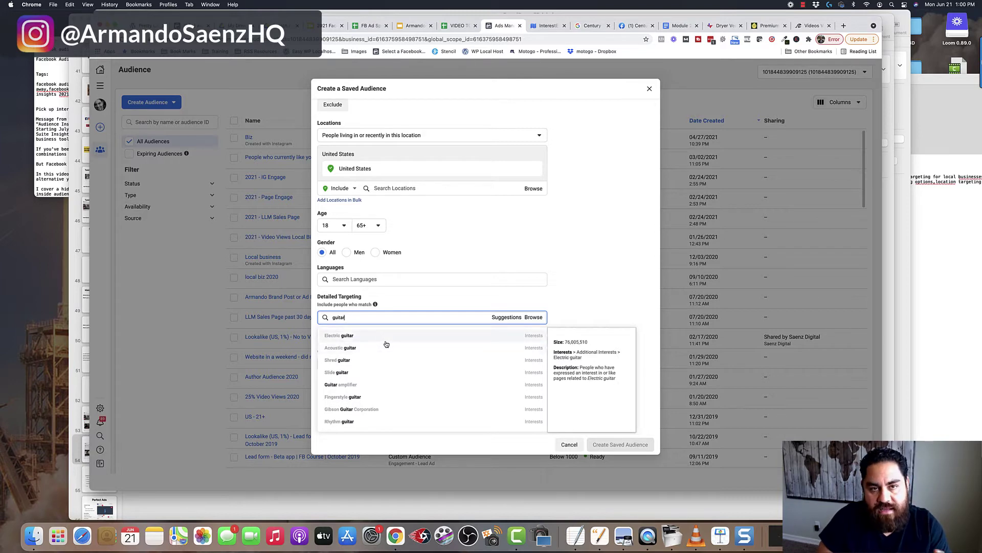
pyautogui.scroll(2, 381, 339)
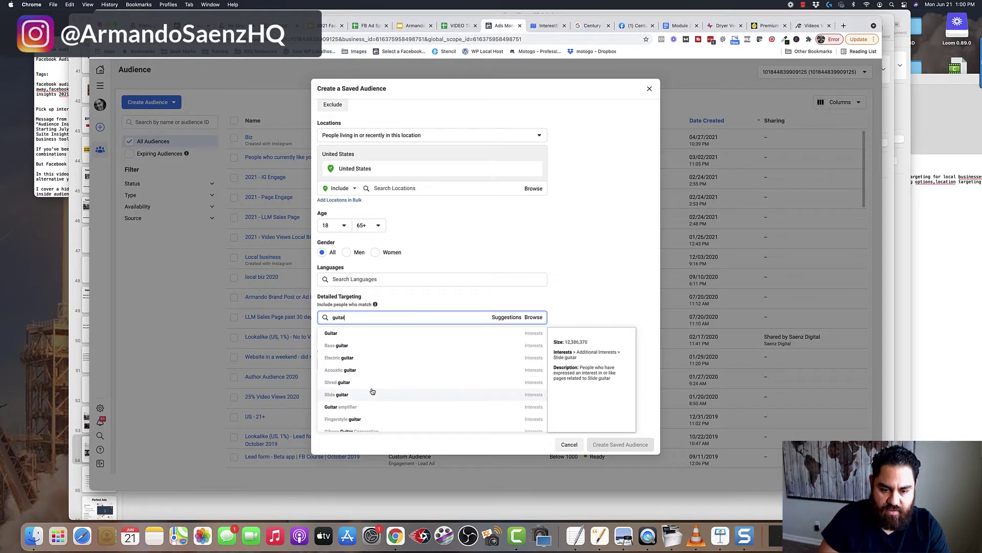
pyautogui.scroll(-5, 373, 391)
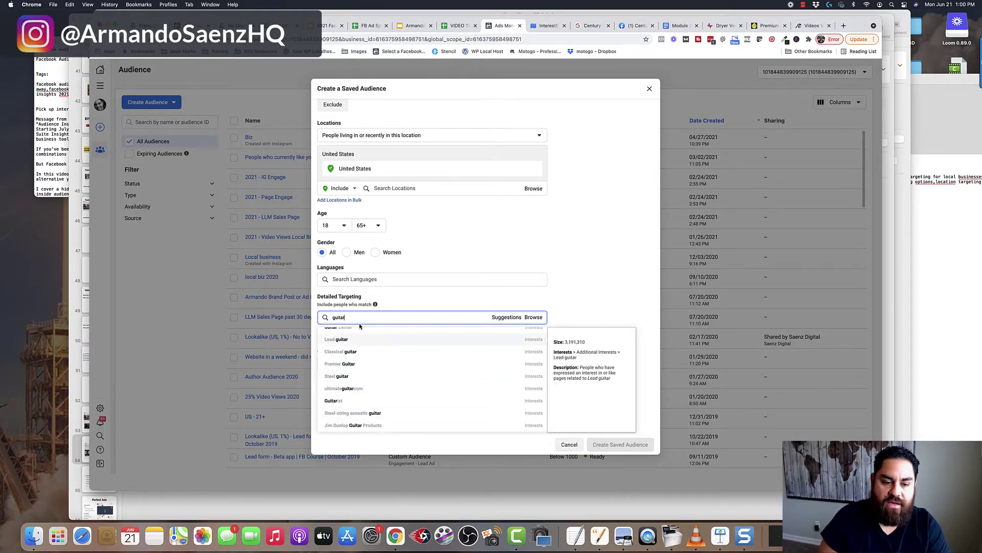
pyautogui.scroll(2, 358, 340)
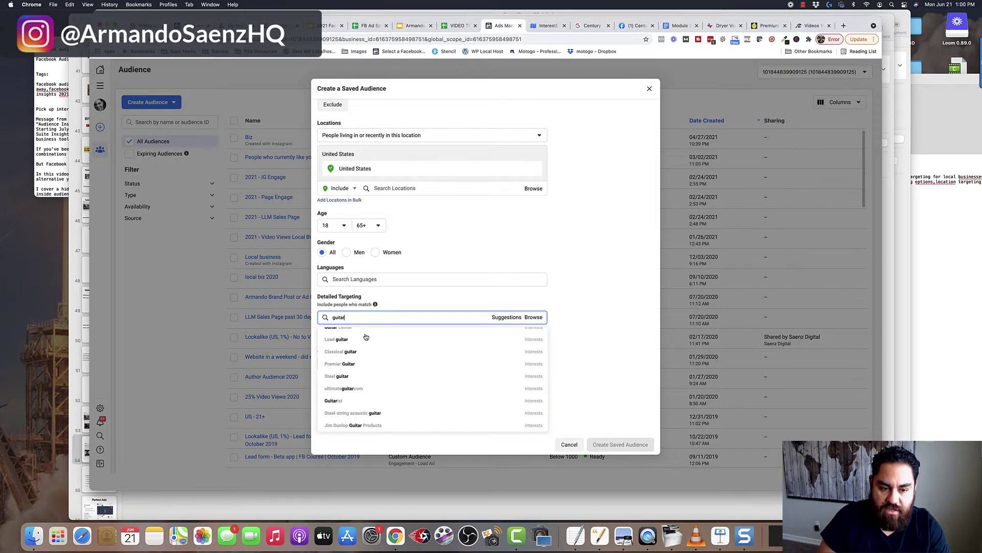
pyautogui.scroll(-2, 387, 367)
pyautogui.scroll(-1, 386, 367)
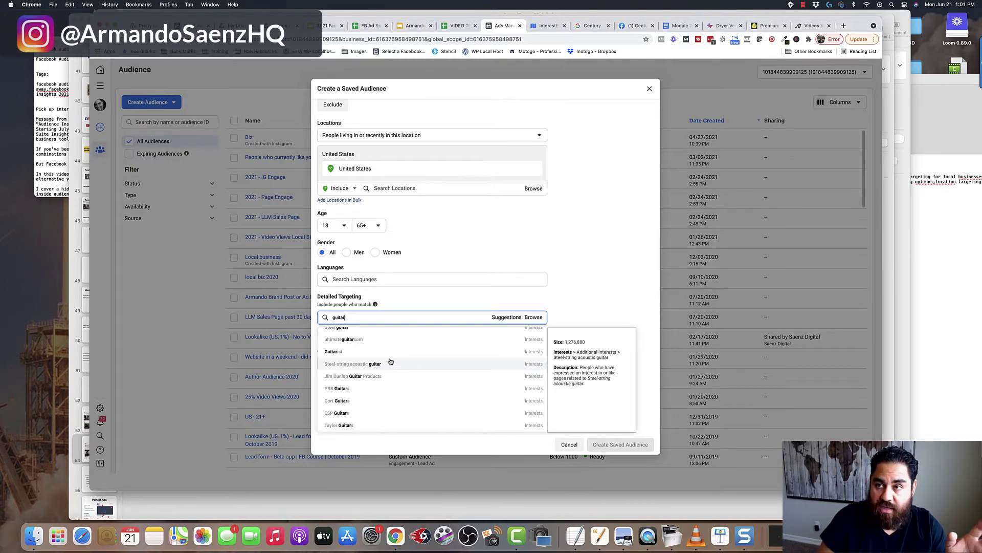
pyautogui.scroll(-2, 391, 363)
pyautogui.scroll(6, 390, 361)
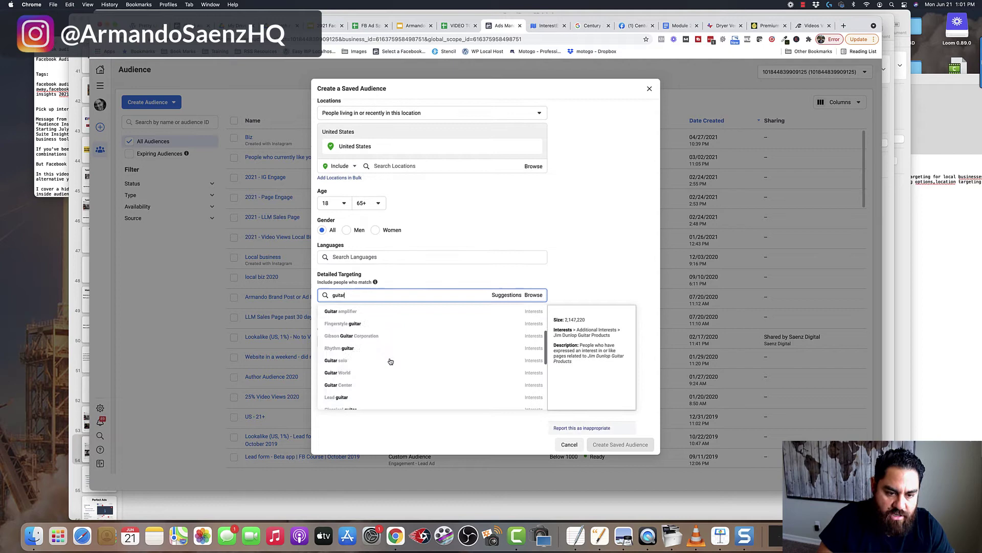
pyautogui.scroll(1, 390, 361)
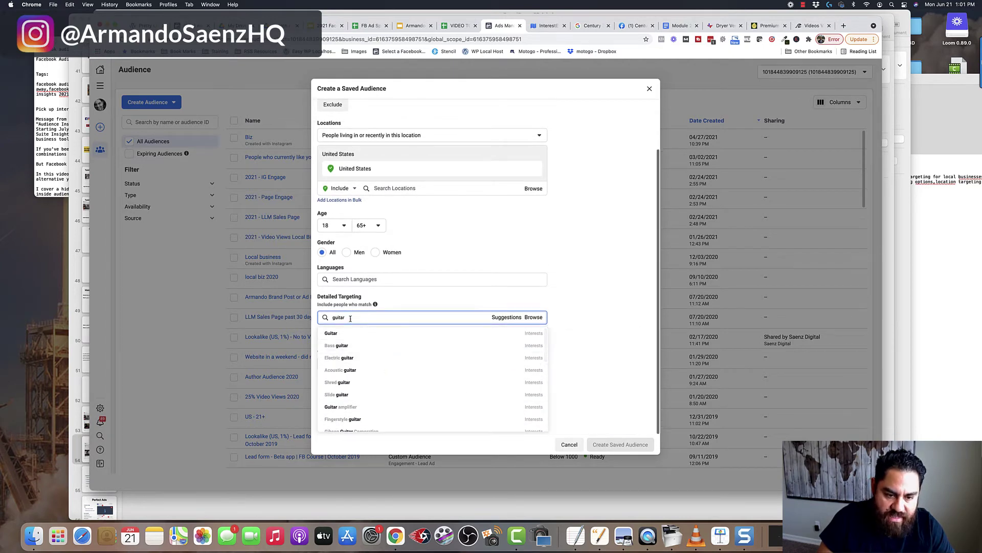
# Add the Guitar interest to detailed targeting and browse its suggested related interests.
pyautogui.click(339, 334)
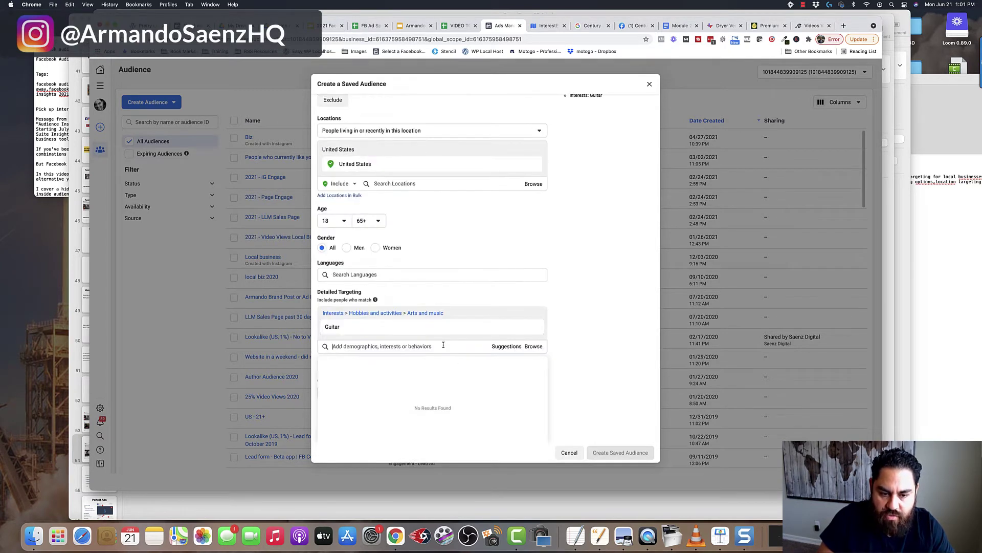
pyautogui.click(496, 346)
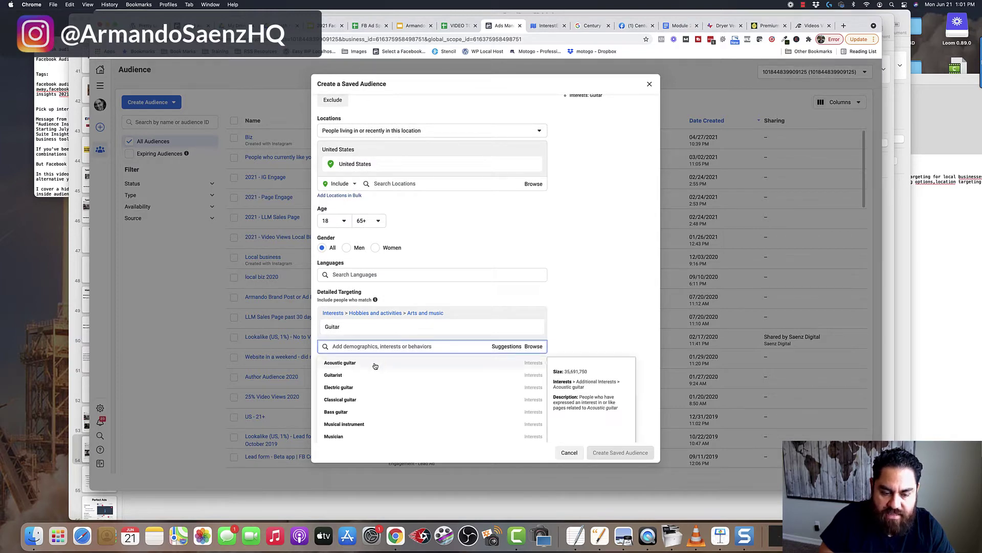
pyautogui.scroll(-2, 374, 365)
pyautogui.scroll(-7, 357, 393)
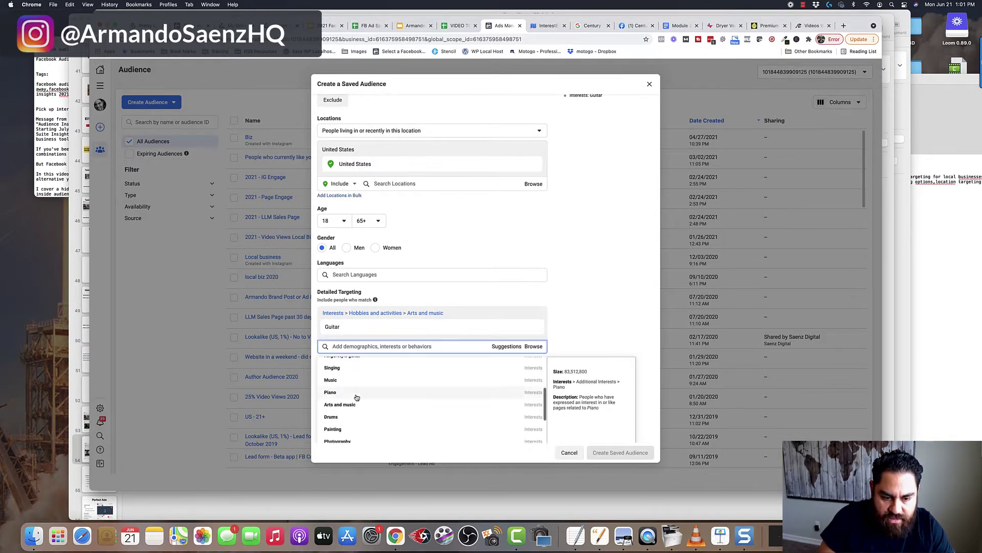
pyautogui.scroll(3, 356, 394)
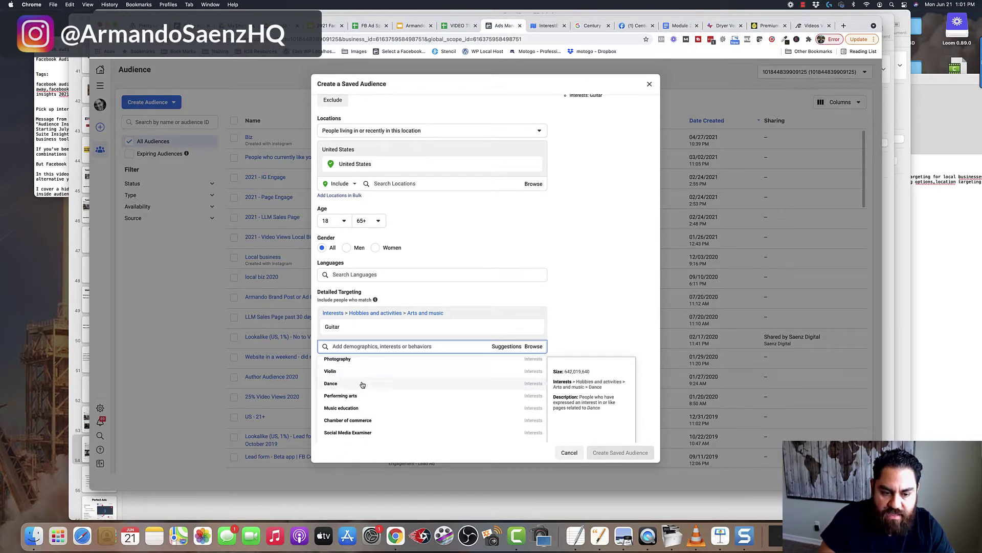
pyautogui.scroll(-2, 361, 386)
pyautogui.scroll(-5, 364, 381)
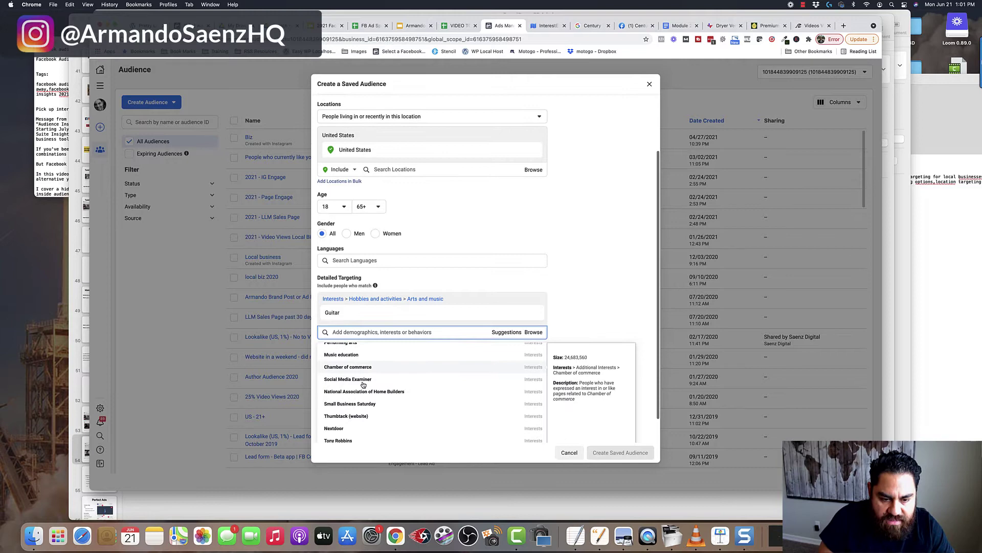
pyautogui.scroll(10, 366, 375)
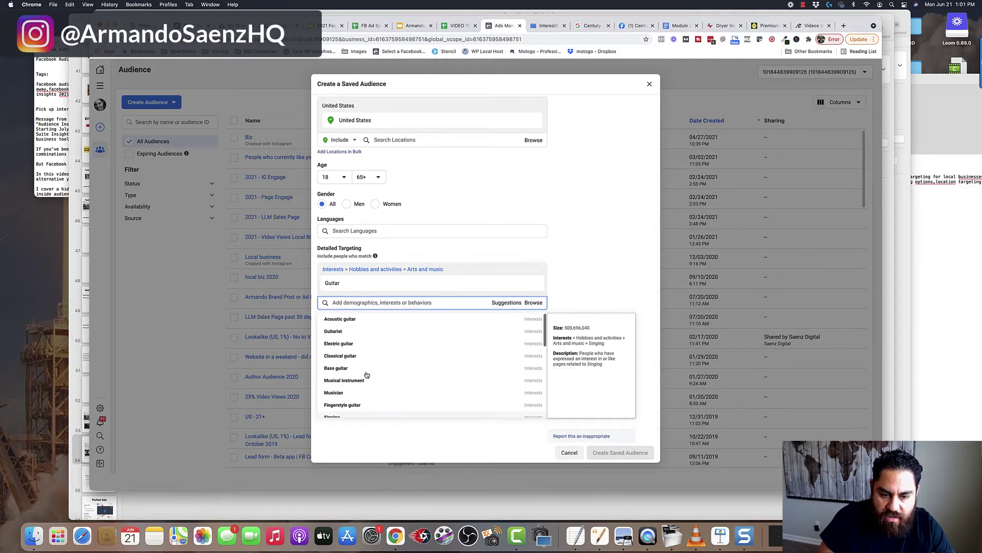
pyautogui.moveTo(358, 359)
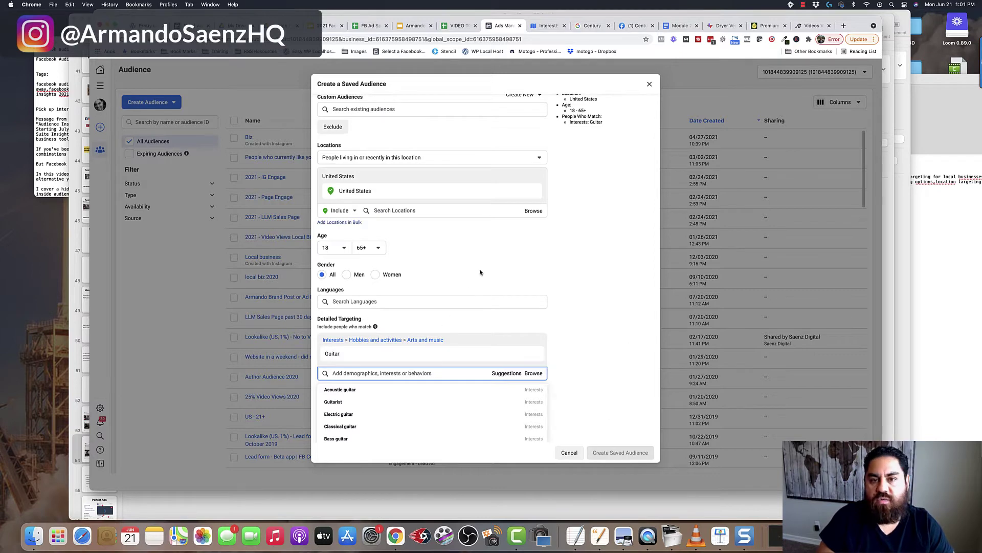
pyautogui.scroll(-1, 566, 110)
# Search Interest Explorer for 'guitar' to list its 141 related interests.
pyautogui.click(549, 27)
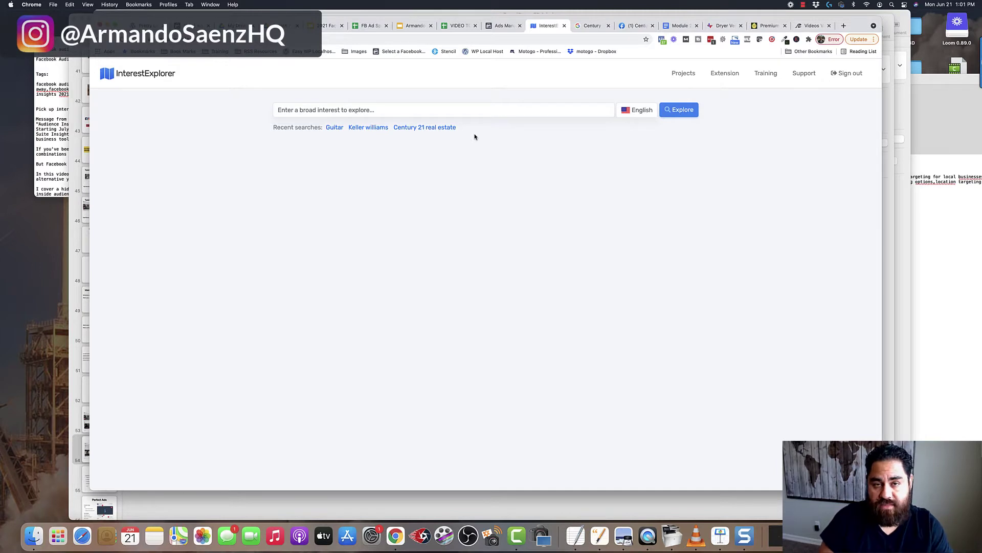
pyautogui.click(454, 112)
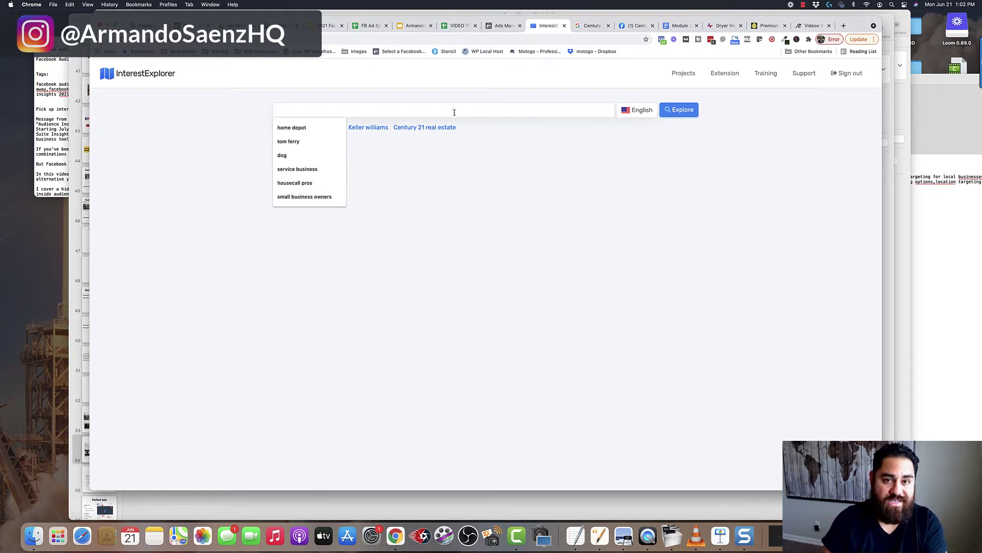
pyautogui.write('guitar')
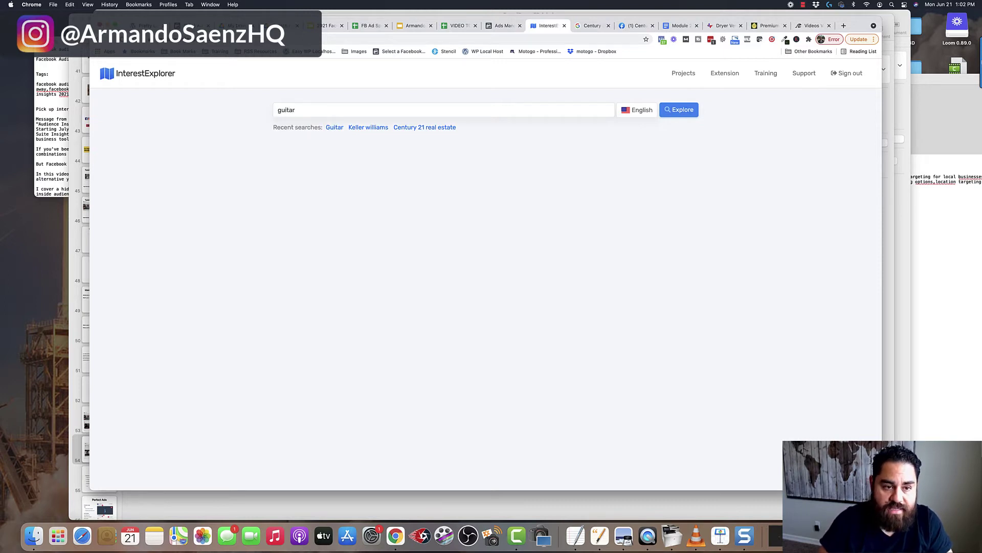
pyautogui.press('Return')
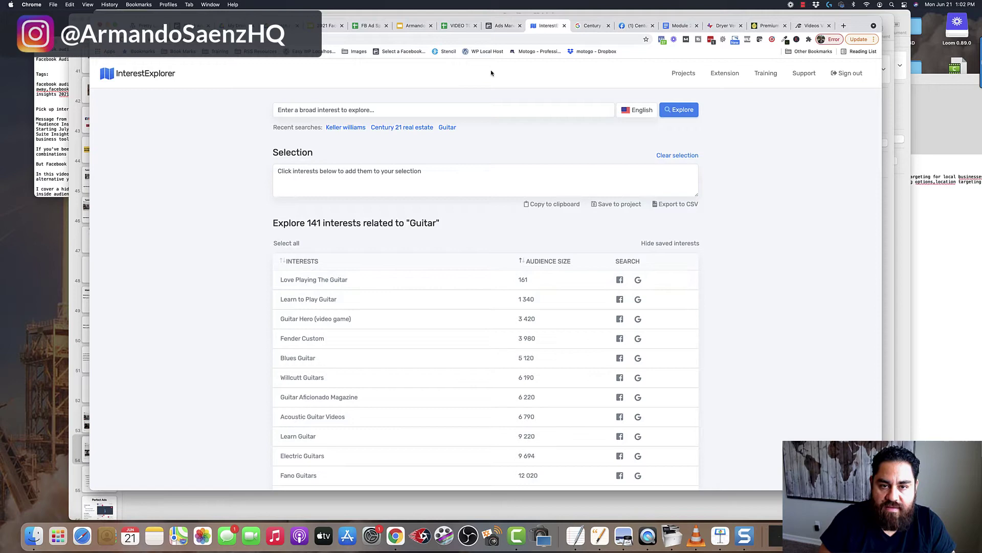
# Return to the Ads Manager saved audience and review the guitar interest suggestions.
pyautogui.click(504, 26)
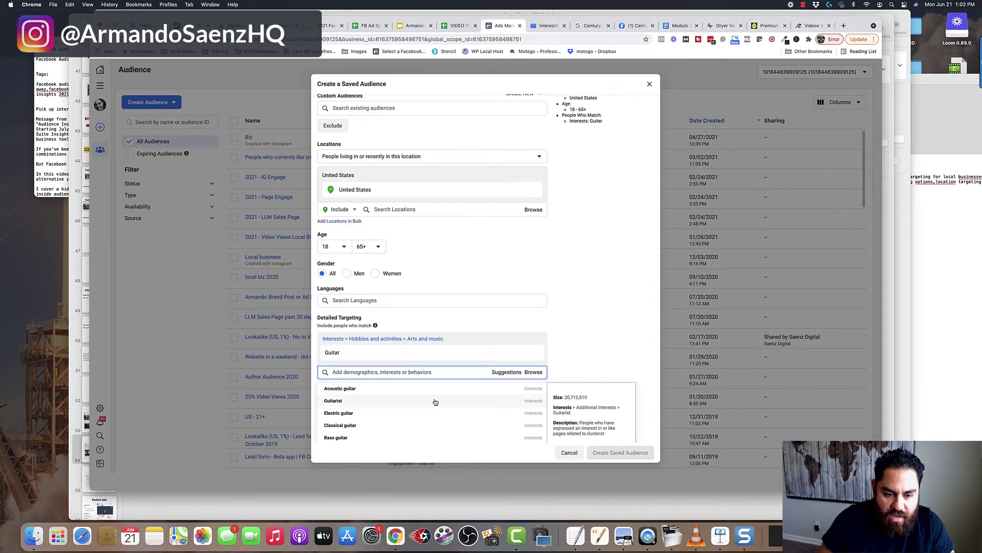
pyautogui.scroll(-2, 437, 400)
pyautogui.scroll(-5, 435, 402)
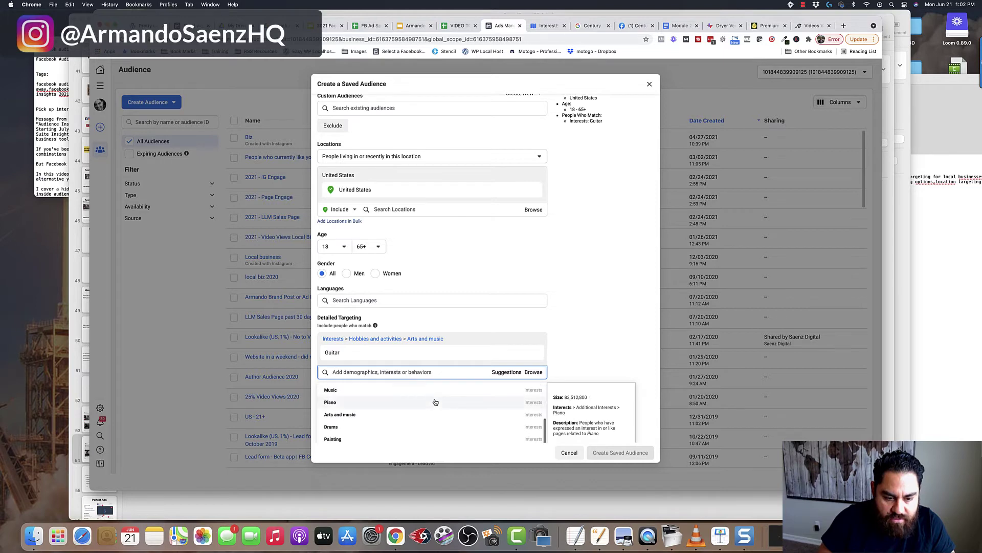
pyautogui.scroll(-6, 435, 402)
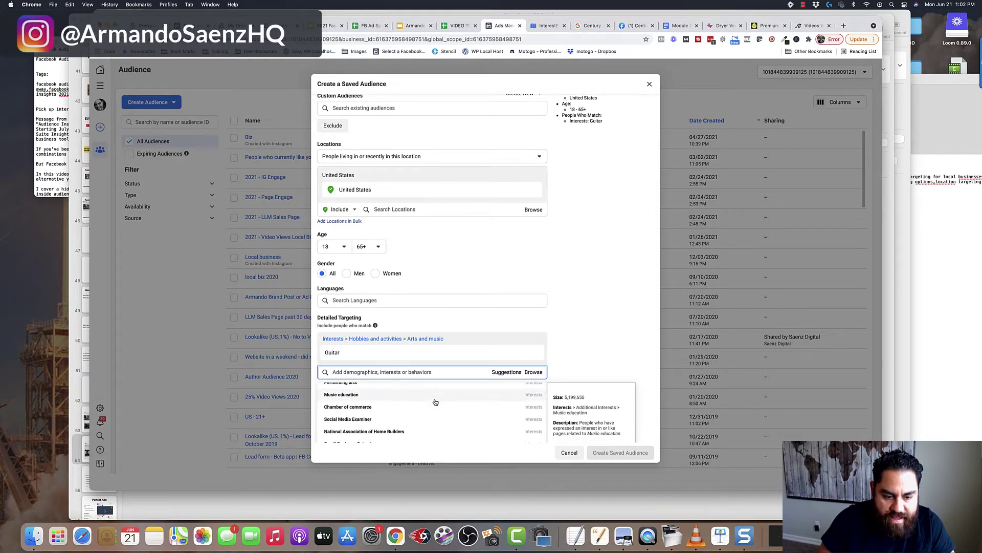
pyautogui.scroll(-3, 436, 402)
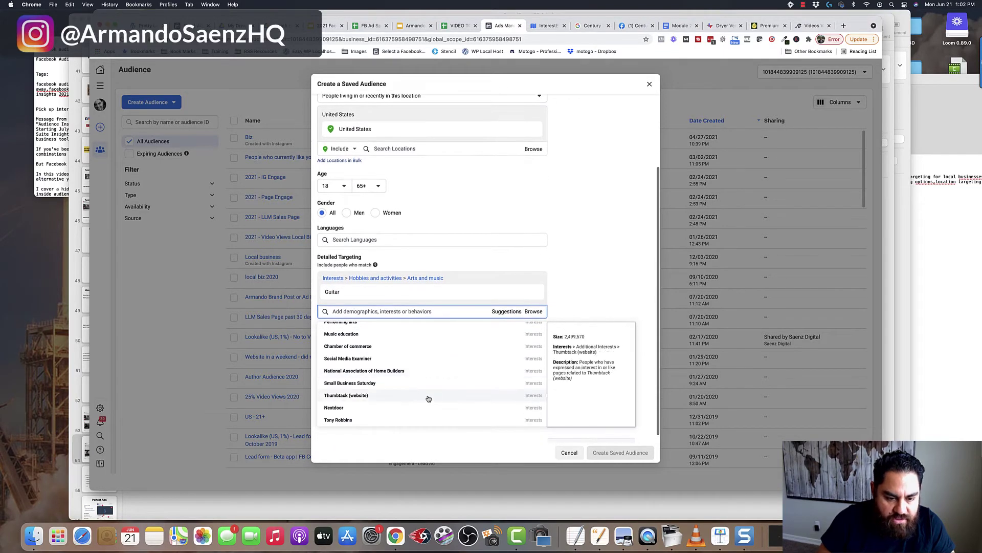
pyautogui.scroll(10, 429, 391)
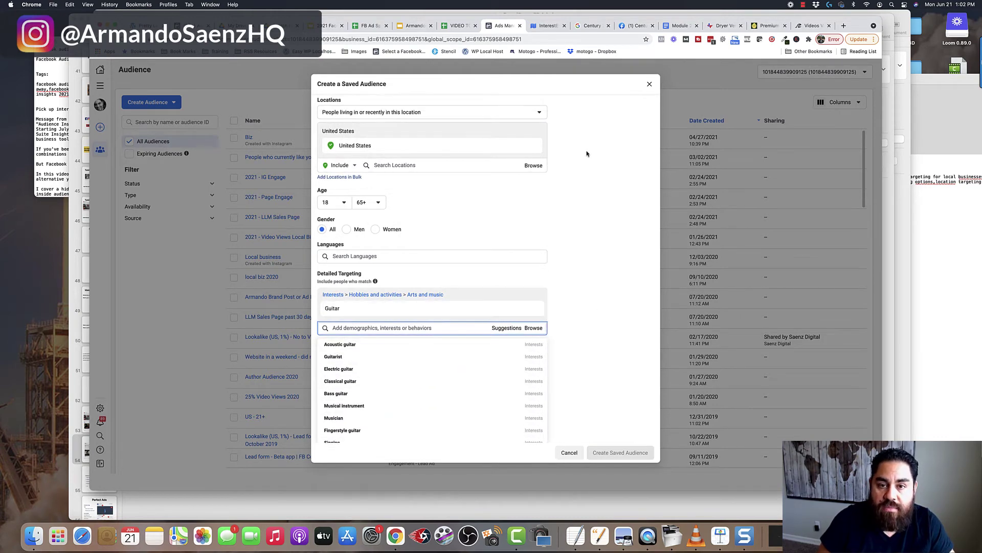
pyautogui.click(547, 25)
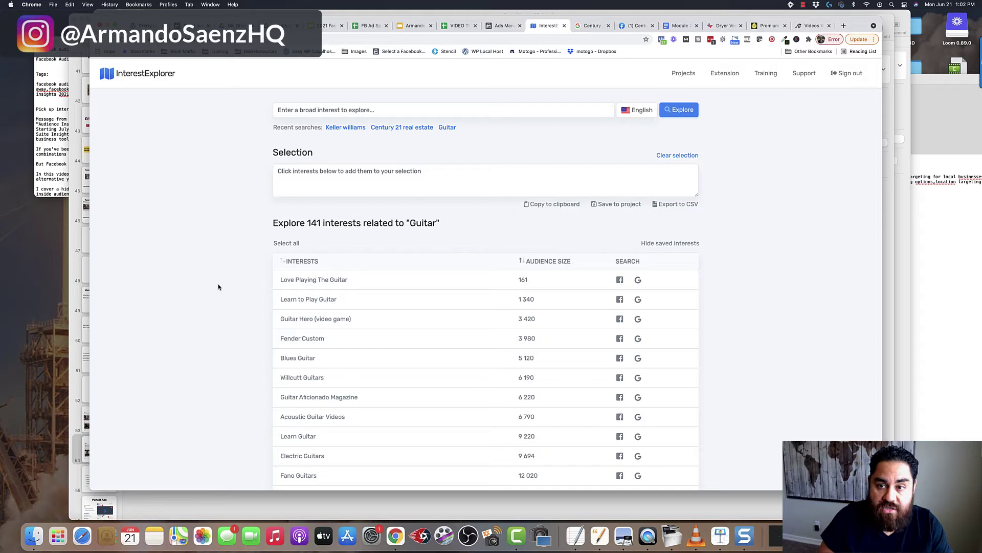
pyautogui.scroll(-2, 219, 287)
pyautogui.scroll(2, 219, 287)
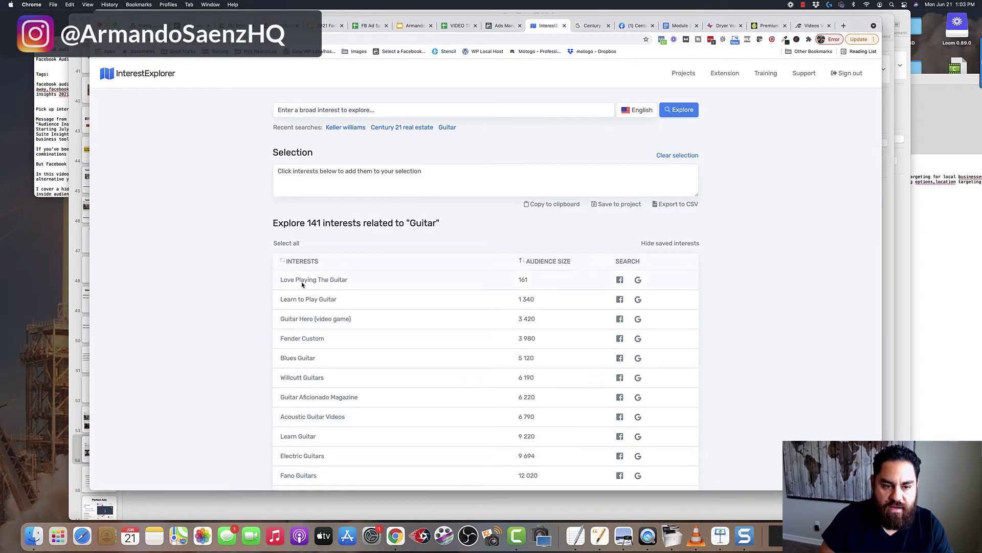
pyautogui.scroll(-10, 207, 261)
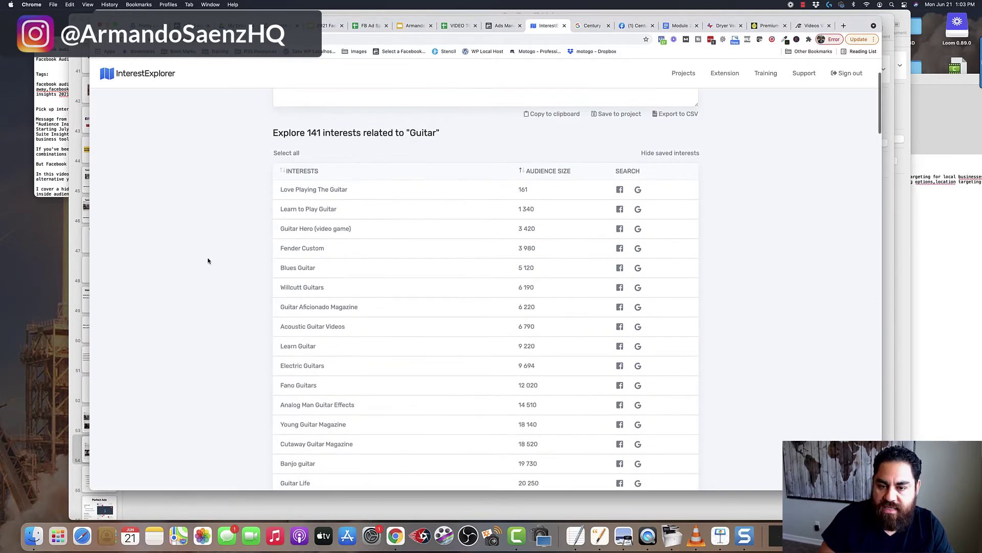
pyautogui.scroll(-14, 207, 261)
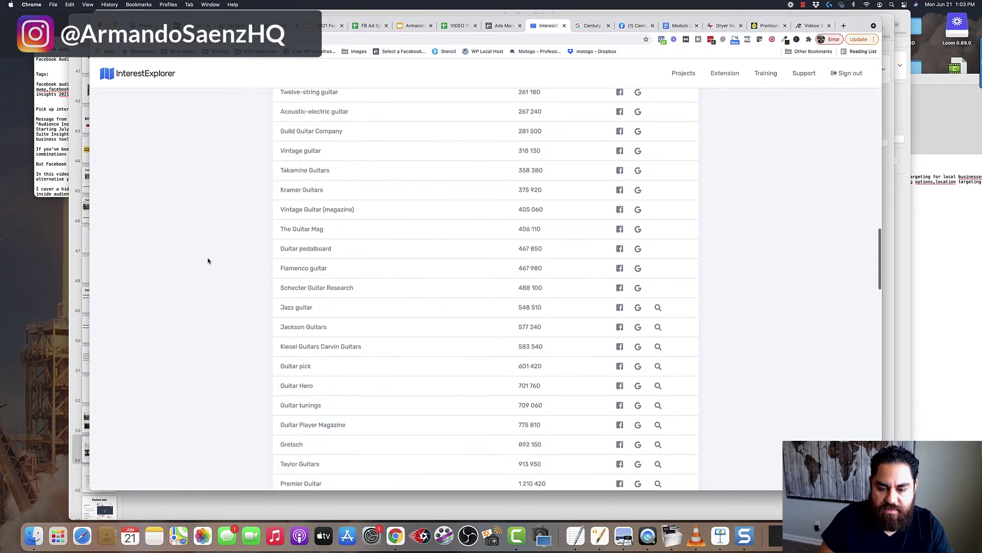
pyautogui.scroll(4, 207, 261)
pyautogui.scroll(15, 208, 260)
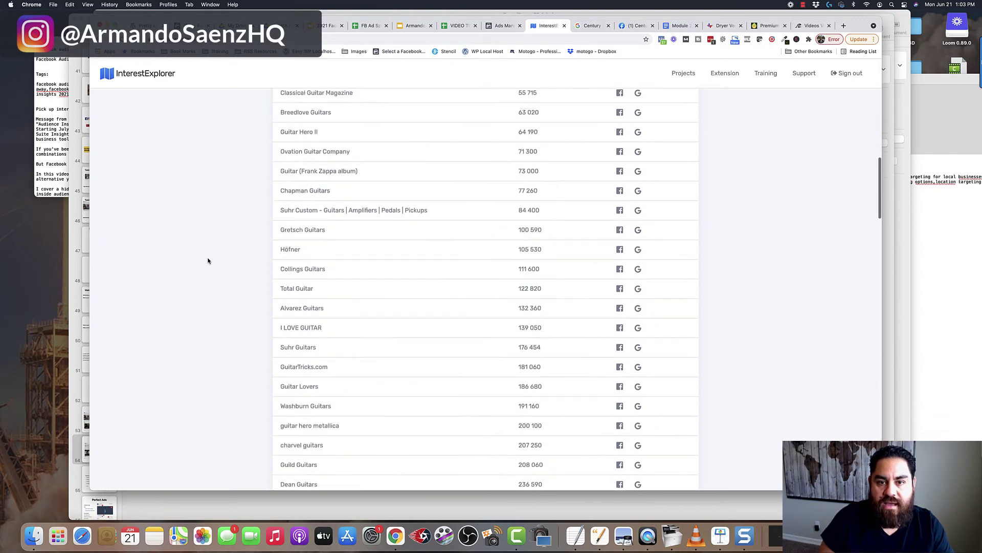
pyautogui.scroll(7, 207, 261)
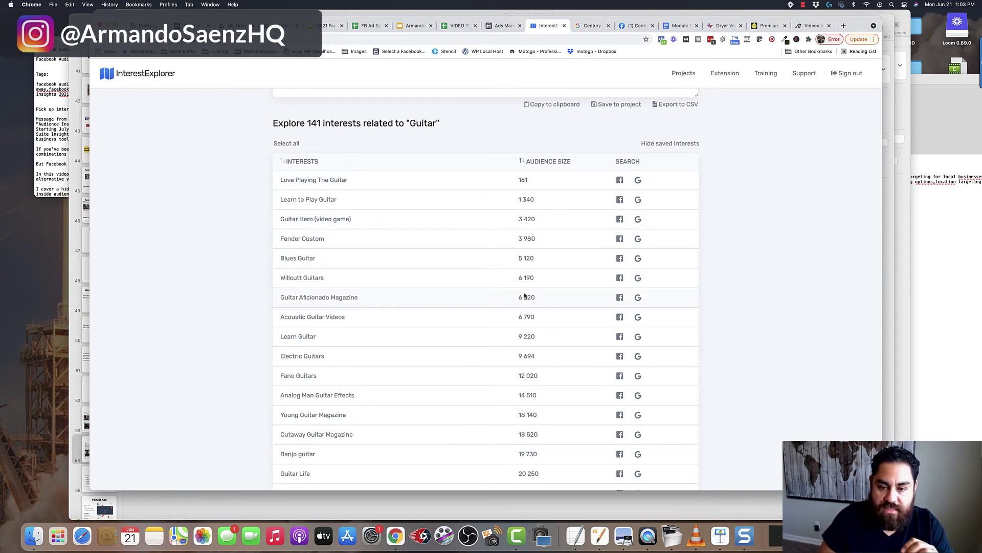
pyautogui.scroll(-5, 526, 292)
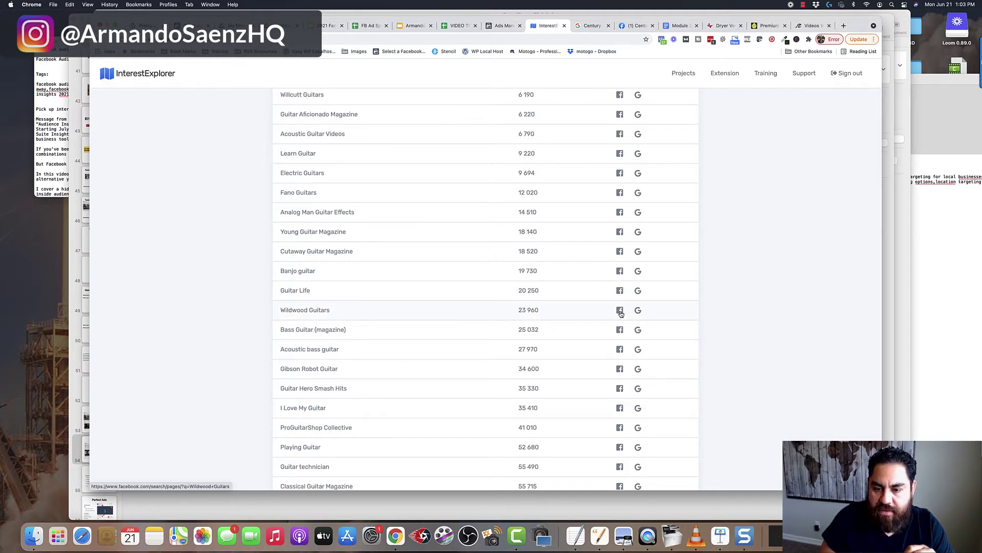
# Look up Wildwood Guitars in a Facebook Pages search (29K likes), then return to Interest Explorer.
pyautogui.click(620, 310)
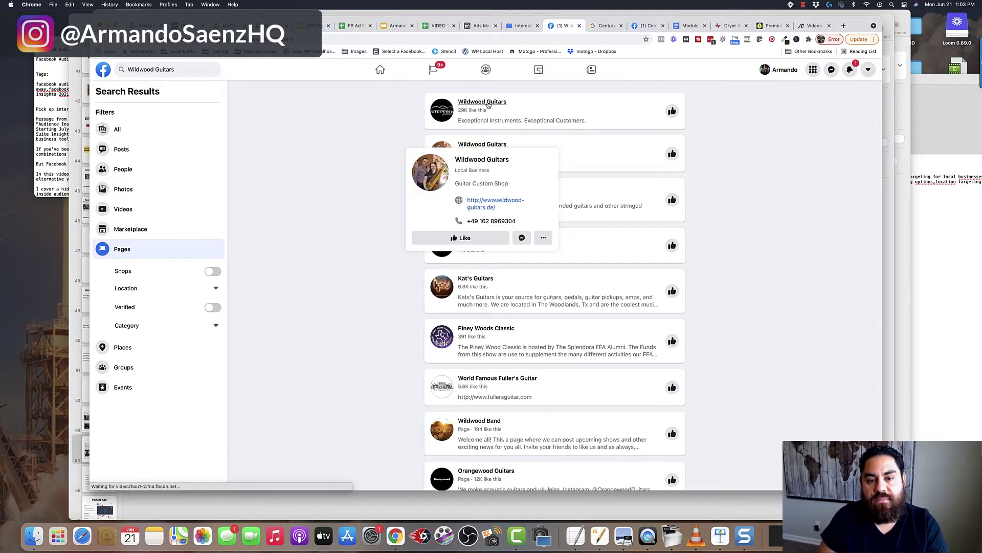
pyautogui.moveTo(488, 104)
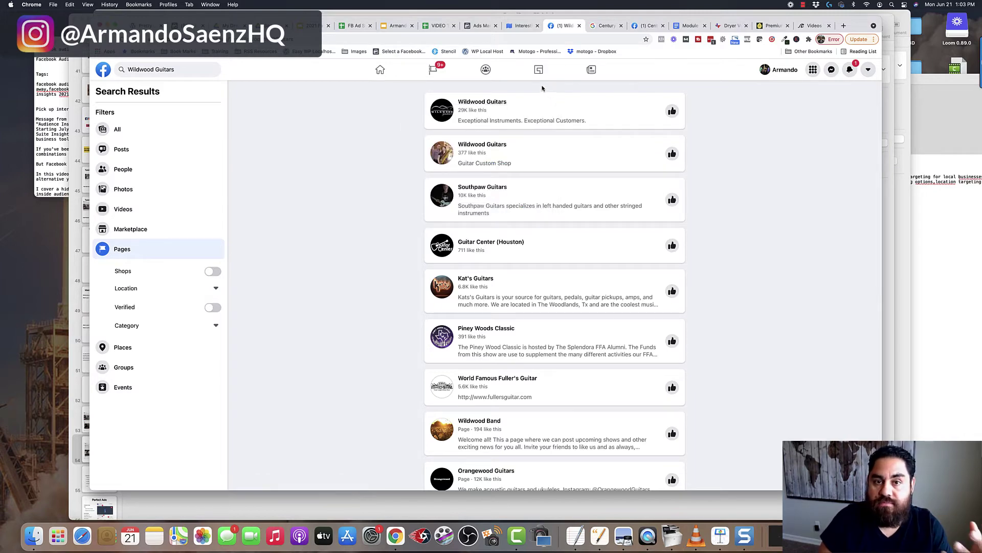
pyautogui.click(522, 27)
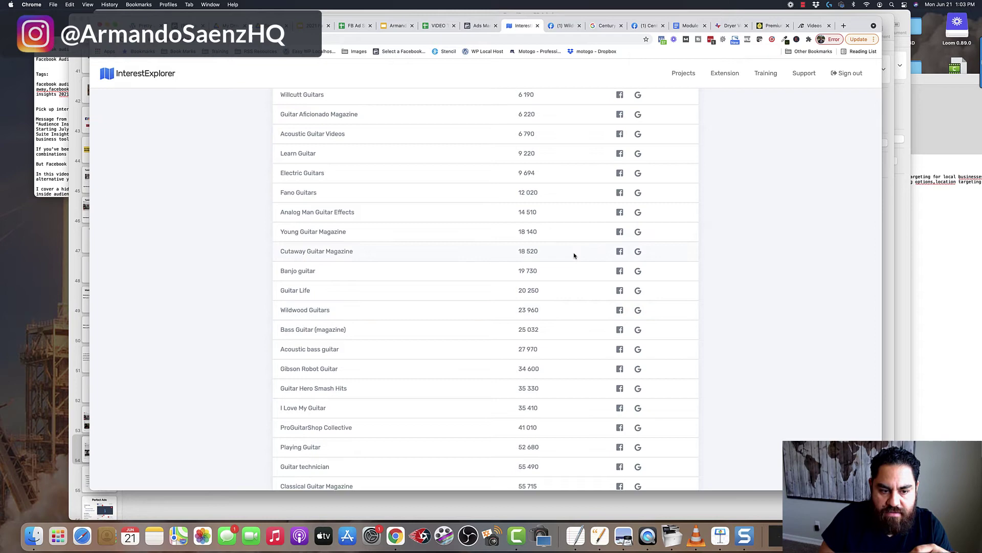
# Google Cutaway Guitar Magazine and open its website, then return to the guitar interests list.
pyautogui.click(638, 252)
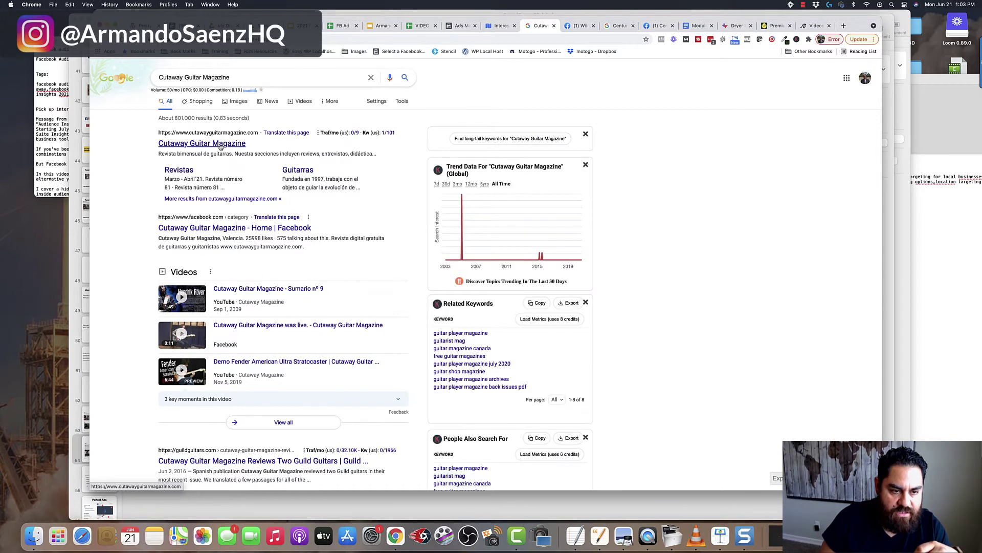
pyautogui.click(221, 145)
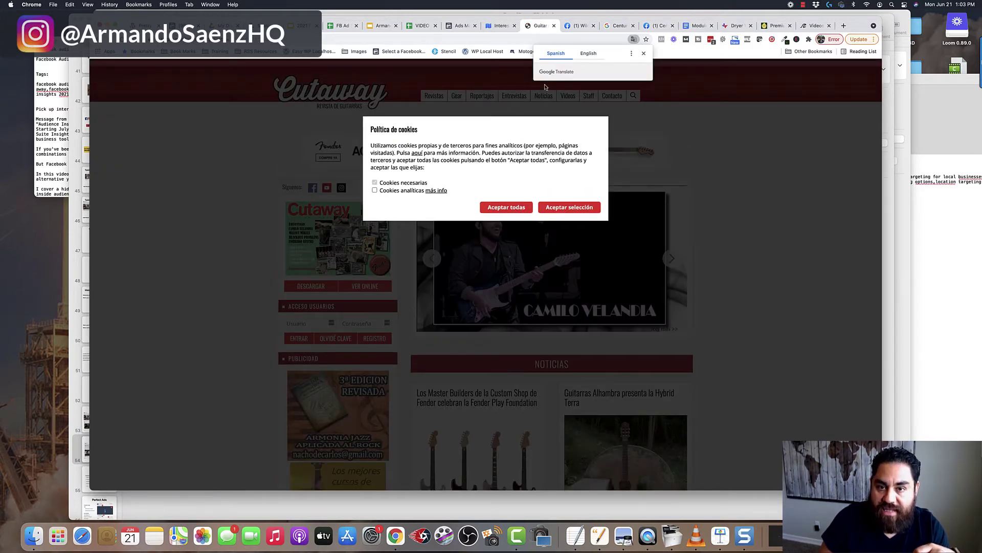
pyautogui.click(500, 25)
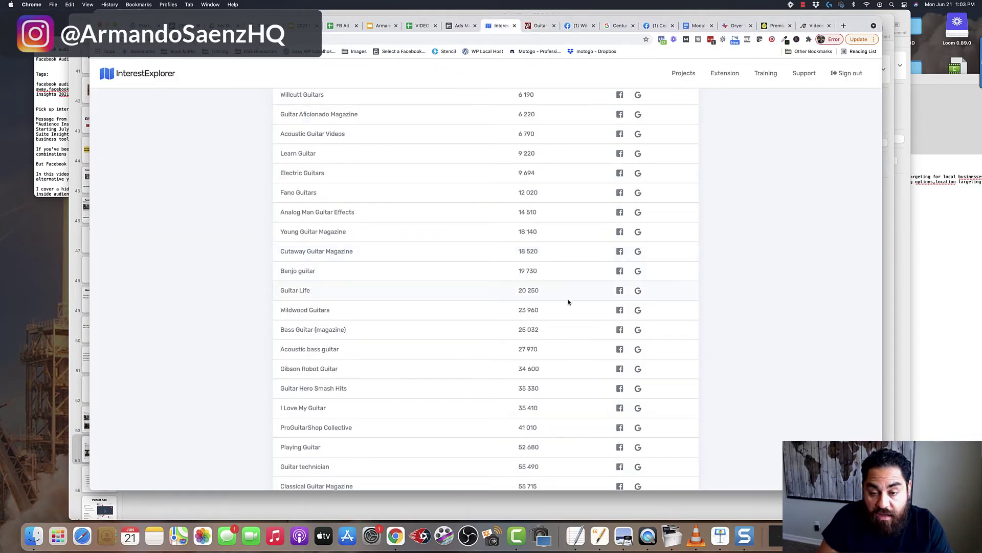
# Add Jazz guitar (548 510) from the guitar results to the Interest Explorer selection.
pyautogui.scroll(-8, 568, 301)
pyautogui.scroll(-10, 568, 302)
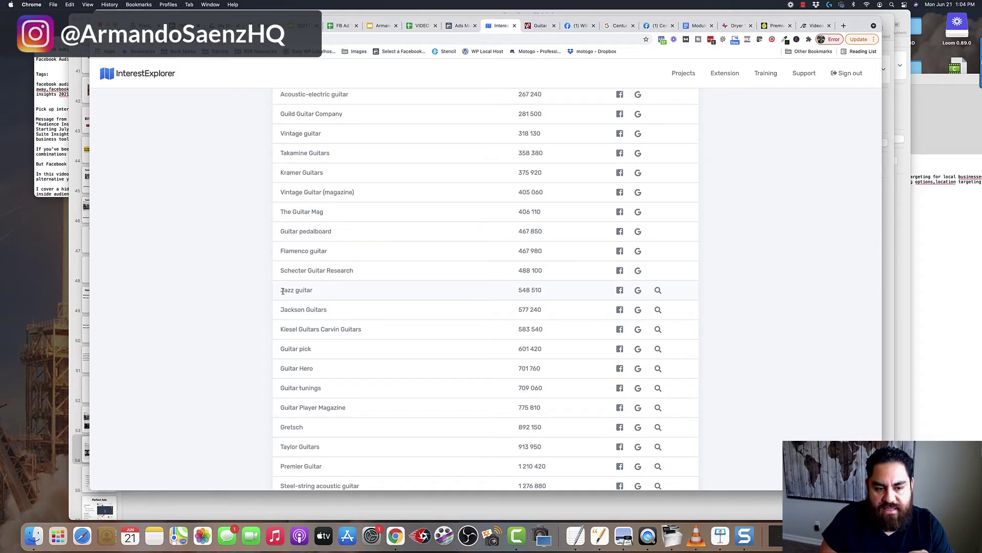
pyautogui.moveTo(281, 291); pyautogui.dragTo(313, 292)
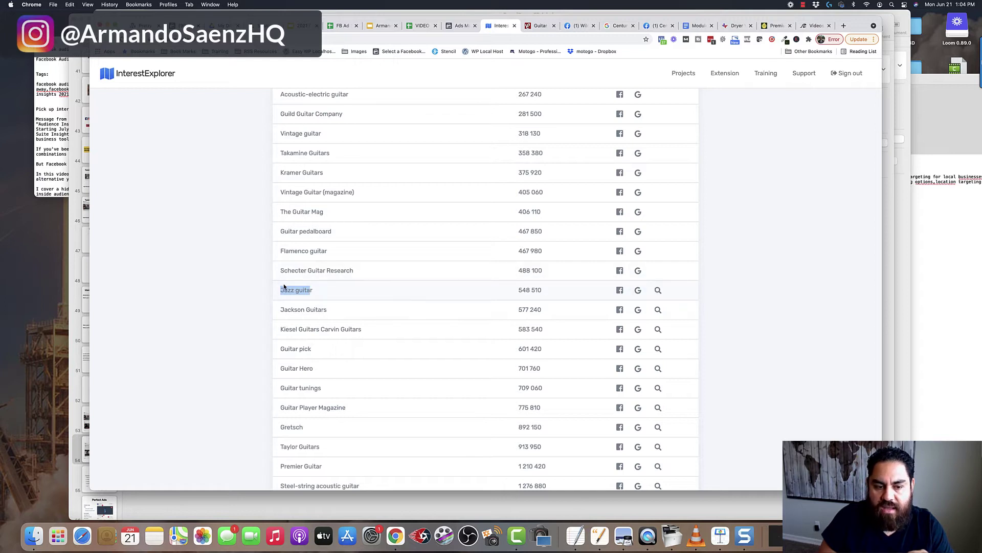
pyautogui.click(233, 278)
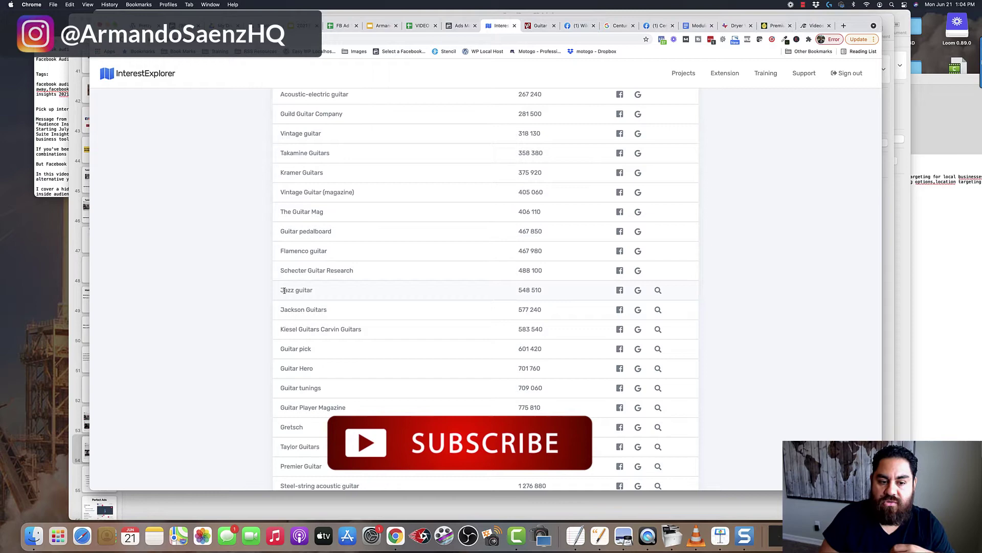
pyautogui.scroll(3, 244, 293)
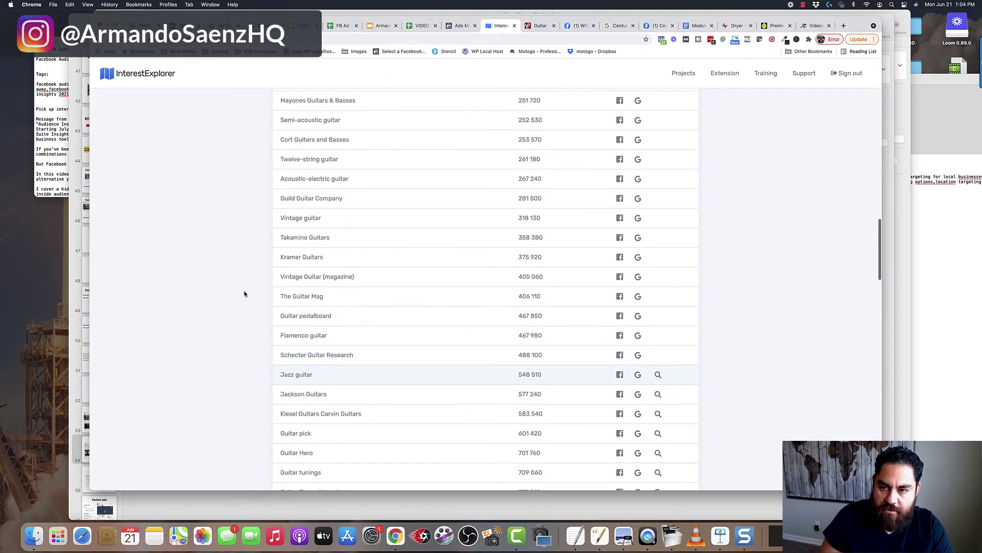
pyautogui.scroll(15, 244, 293)
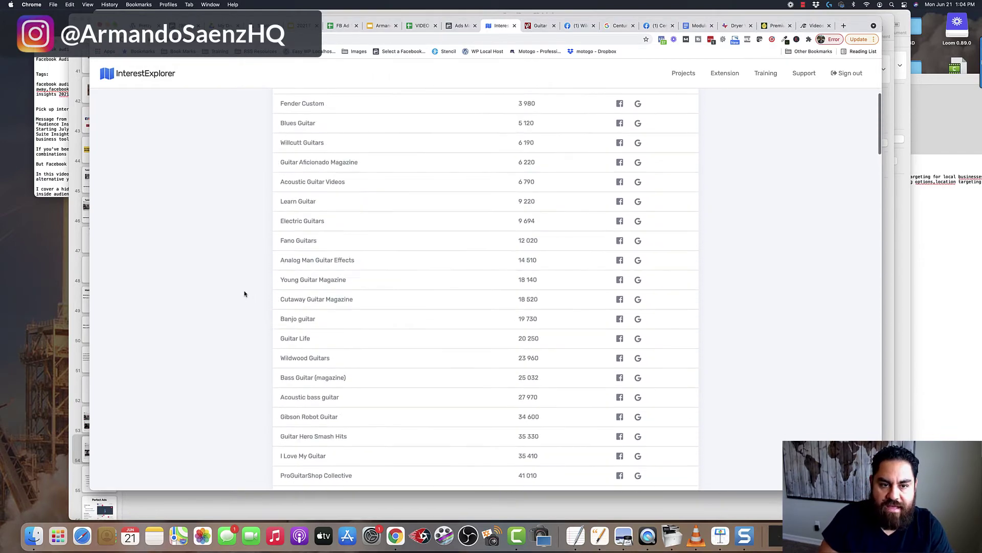
pyautogui.scroll(8, 244, 293)
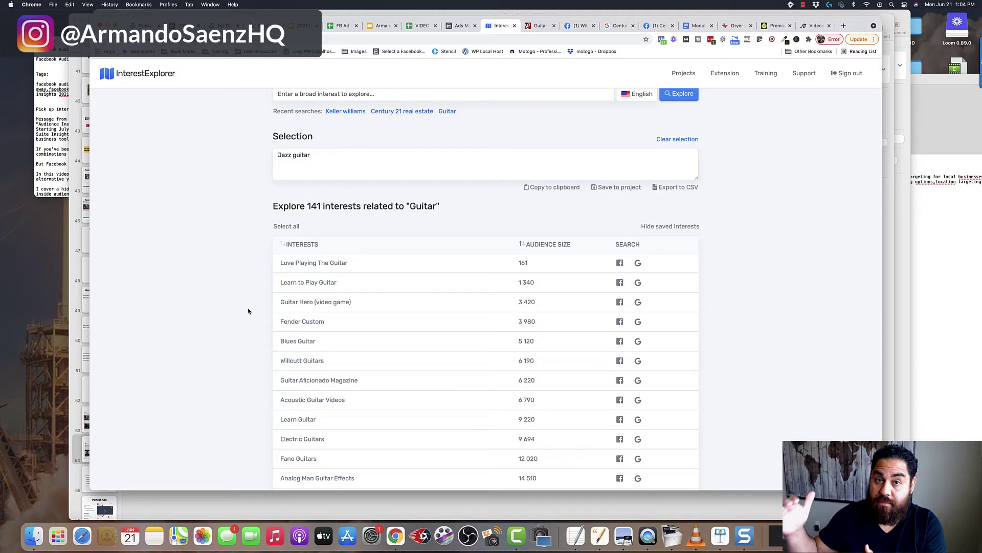
# Select Love Playing The Guitar, Learn to Play Guitar, Fender Custom, Blues Guitar, Willcutt and Fano Guitars.
pyautogui.click(321, 263)
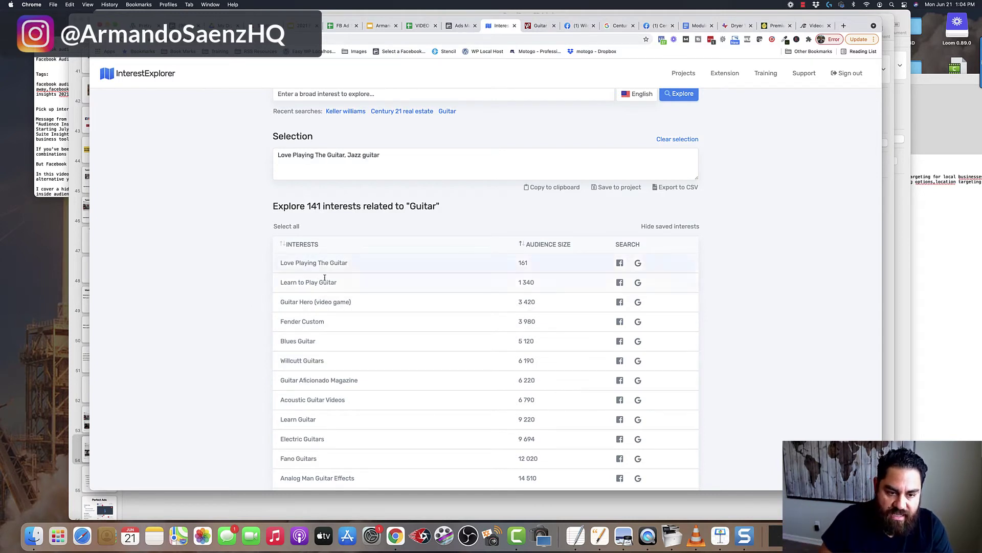
pyautogui.click(322, 282)
pyautogui.click(290, 325)
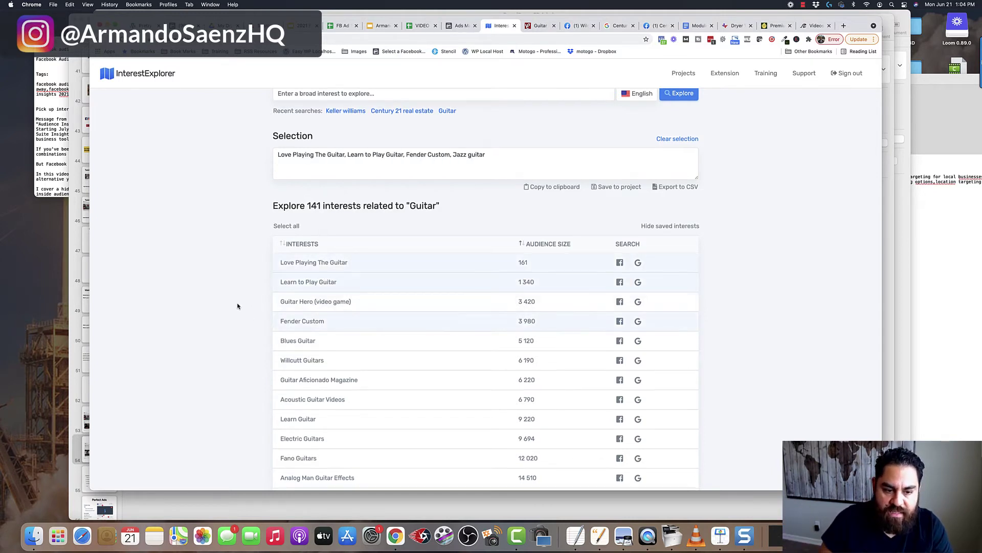
pyautogui.scroll(-2, 238, 306)
pyautogui.click(305, 307)
pyautogui.click(306, 322)
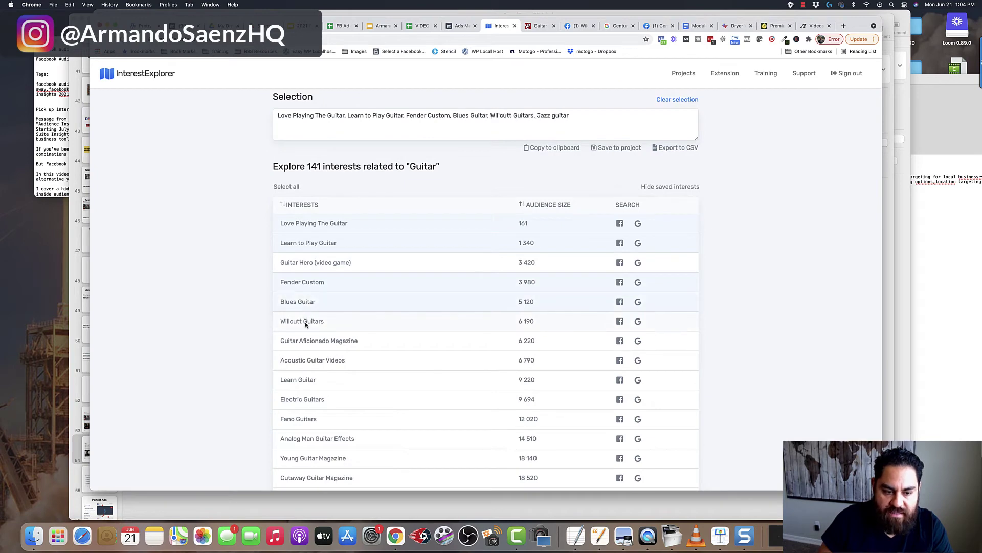
pyautogui.scroll(-3, 244, 302)
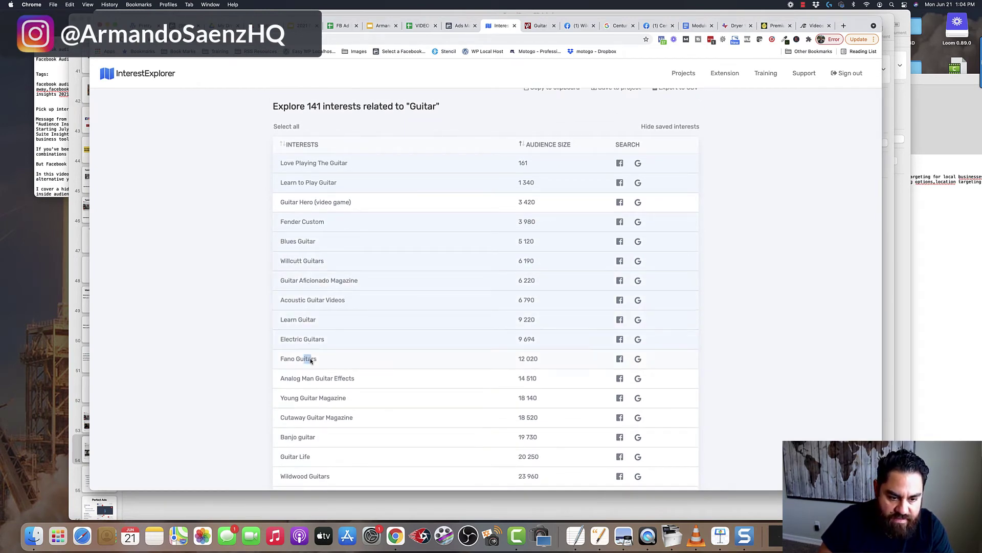
pyautogui.moveTo(309, 358); pyautogui.dragTo(249, 333)
pyautogui.click(243, 320)
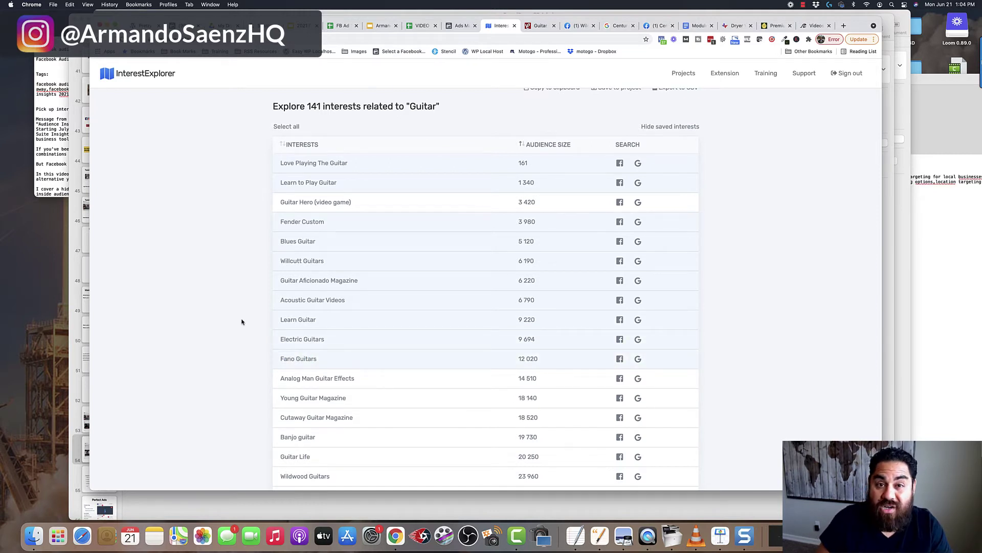
# Add Guitar Hero Smash Hits to the selection and scroll through the remaining guitar interests.
pyautogui.scroll(-1, 244, 323)
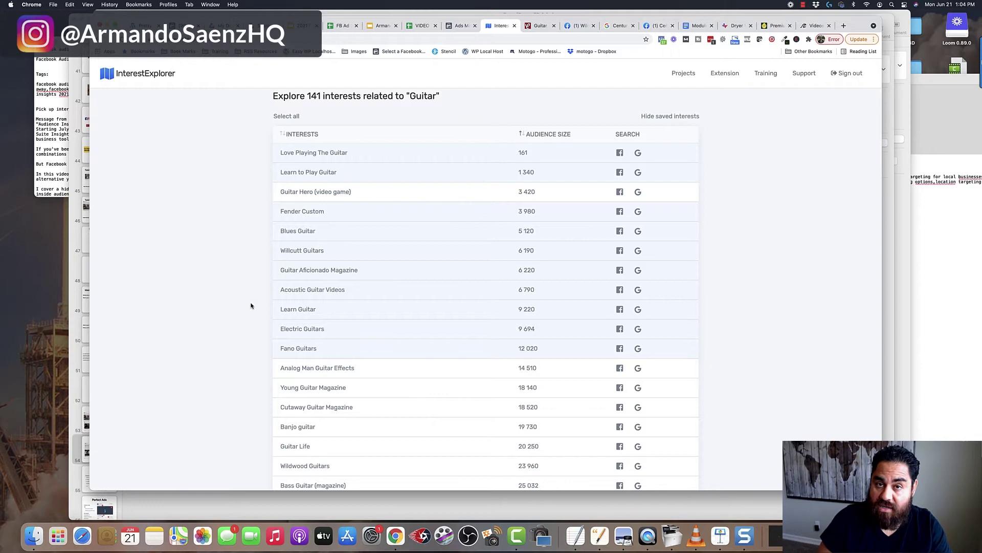
pyautogui.scroll(-3, 250, 305)
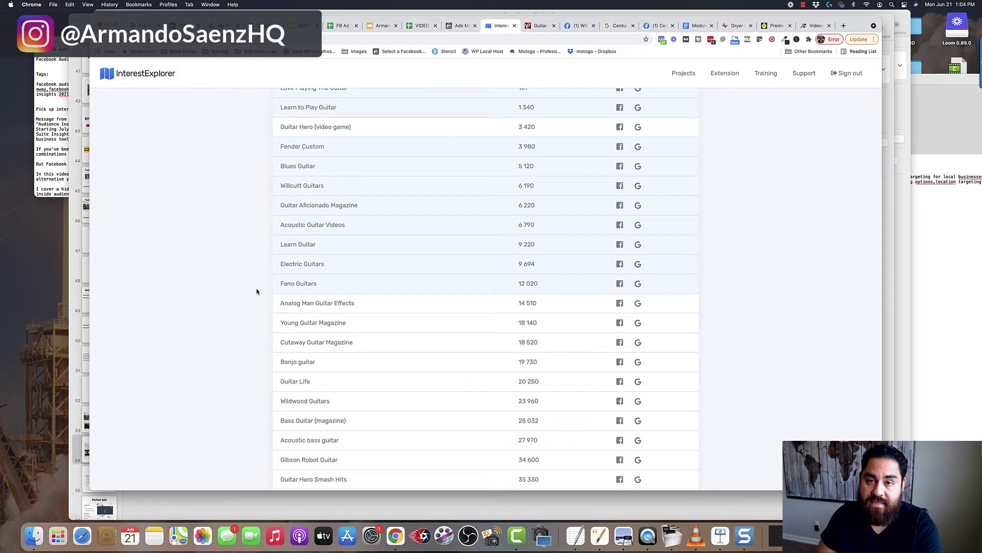
pyautogui.scroll(-1, 278, 287)
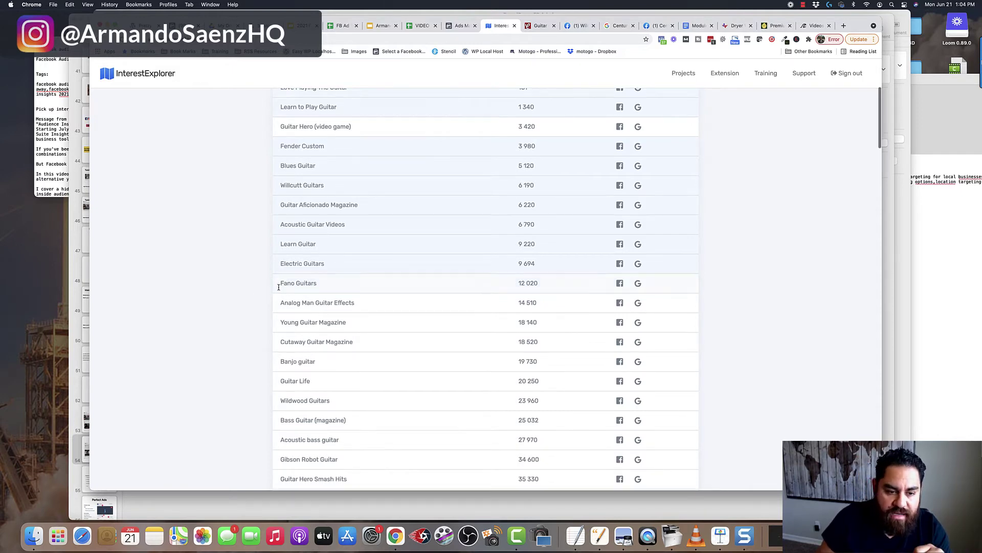
pyautogui.scroll(1, 307, 320)
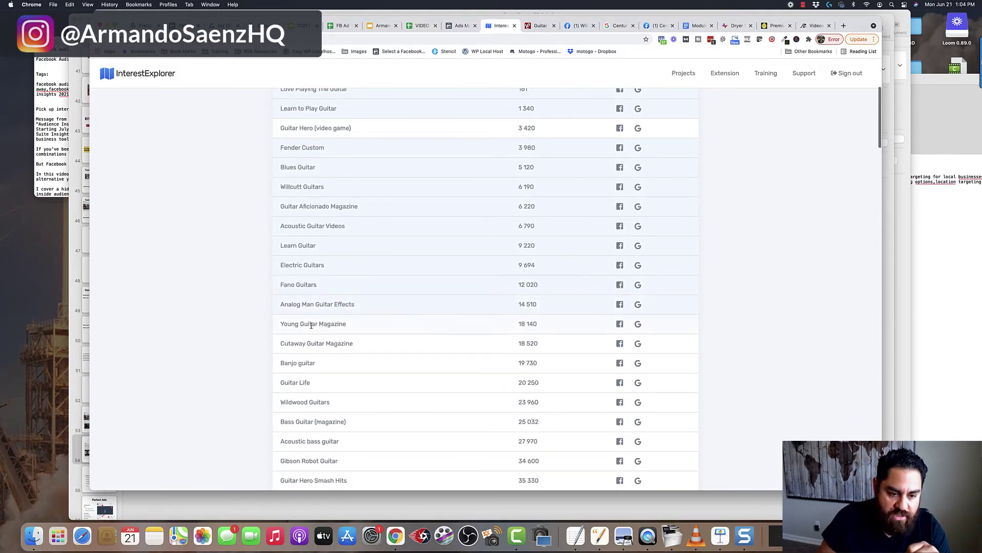
pyautogui.scroll(-5, 244, 347)
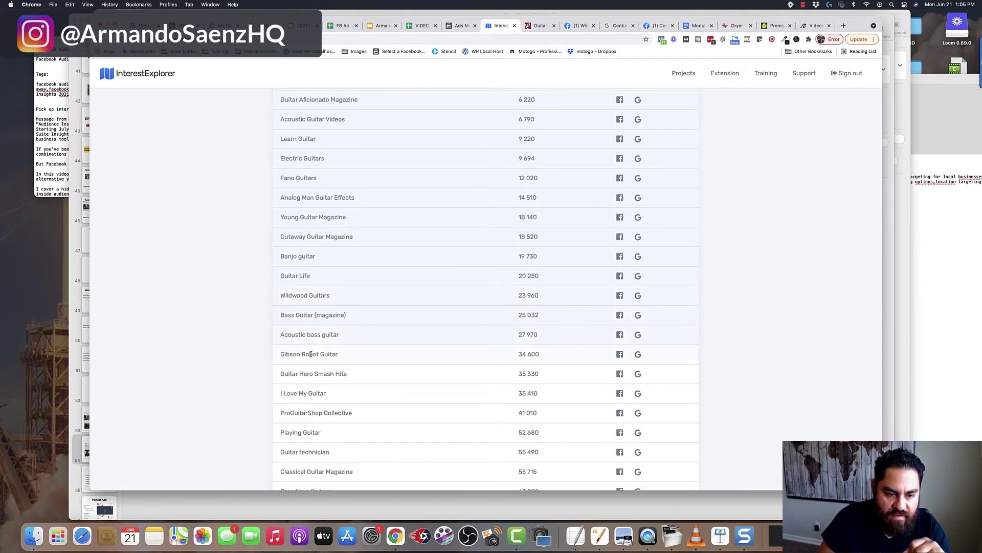
pyautogui.moveTo(310, 379); pyautogui.dragTo(348, 378)
pyautogui.click(293, 393)
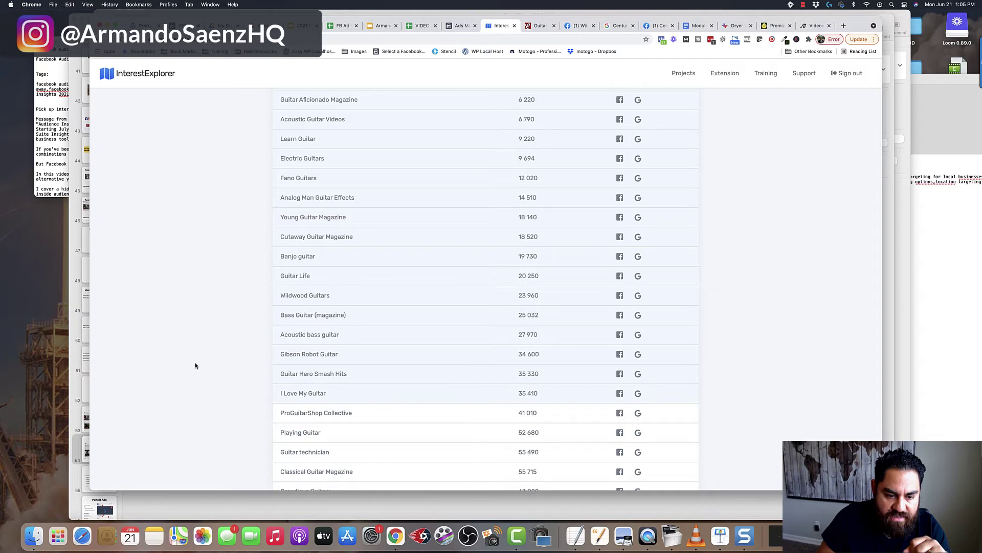
pyautogui.scroll(-4, 205, 359)
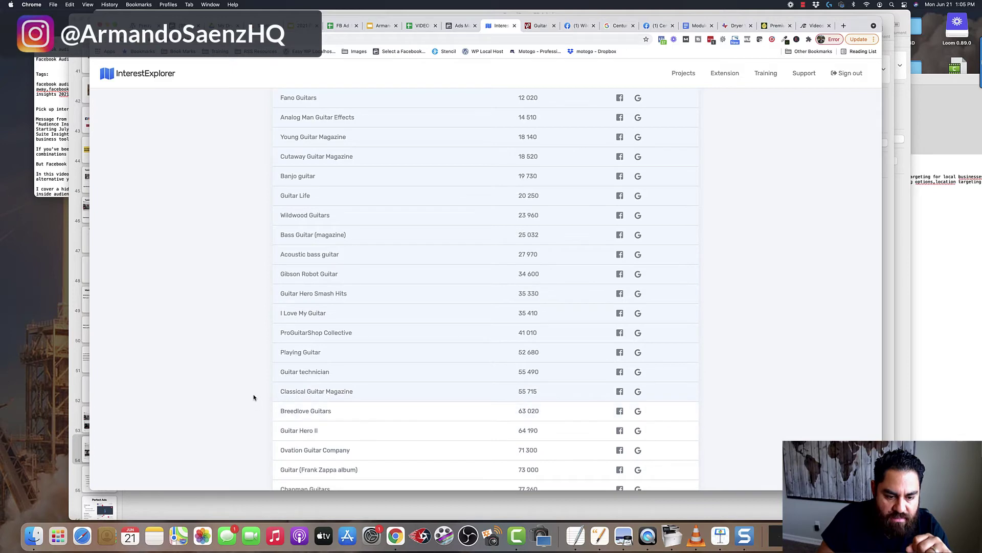
pyautogui.scroll(-3, 253, 397)
pyautogui.scroll(-1, 279, 407)
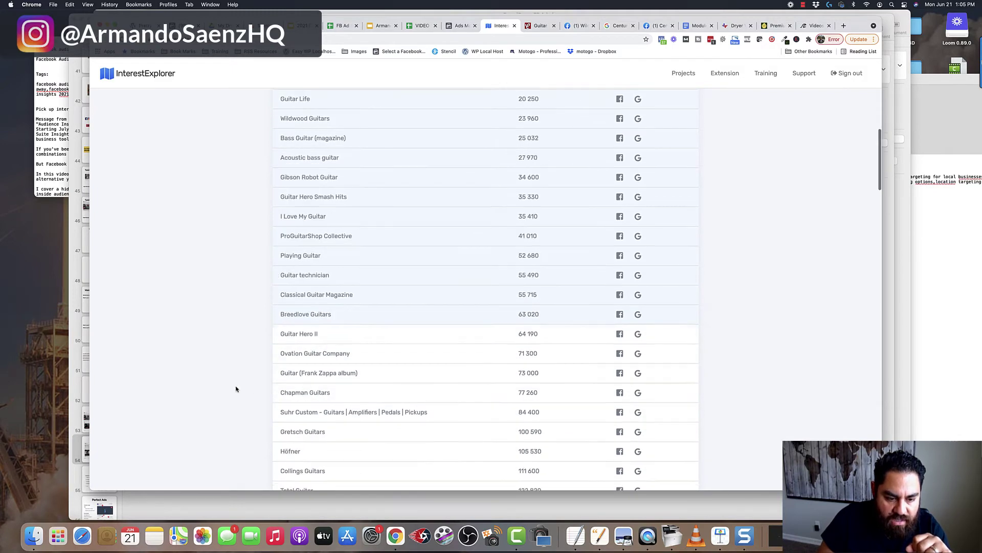
pyautogui.scroll(-20, 236, 389)
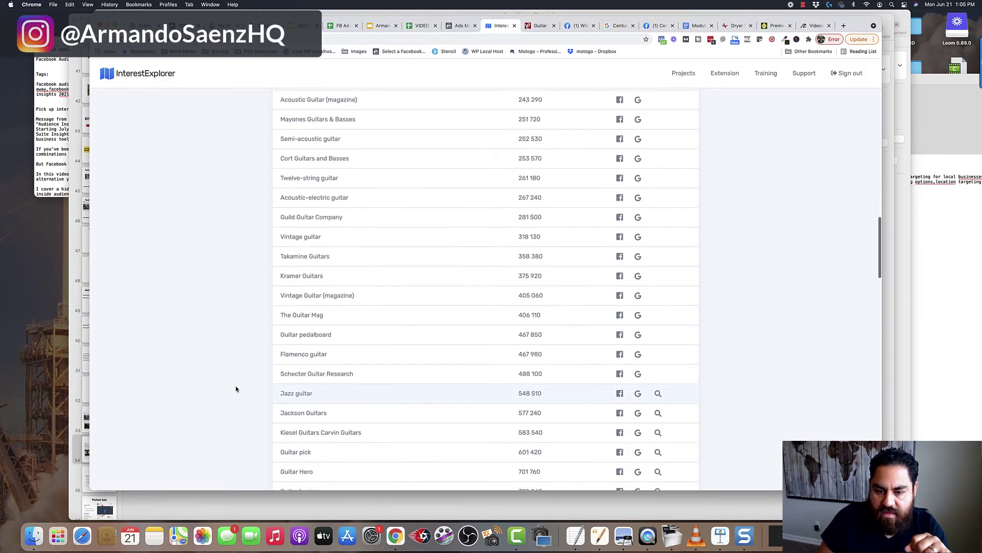
pyautogui.scroll(-1, 236, 389)
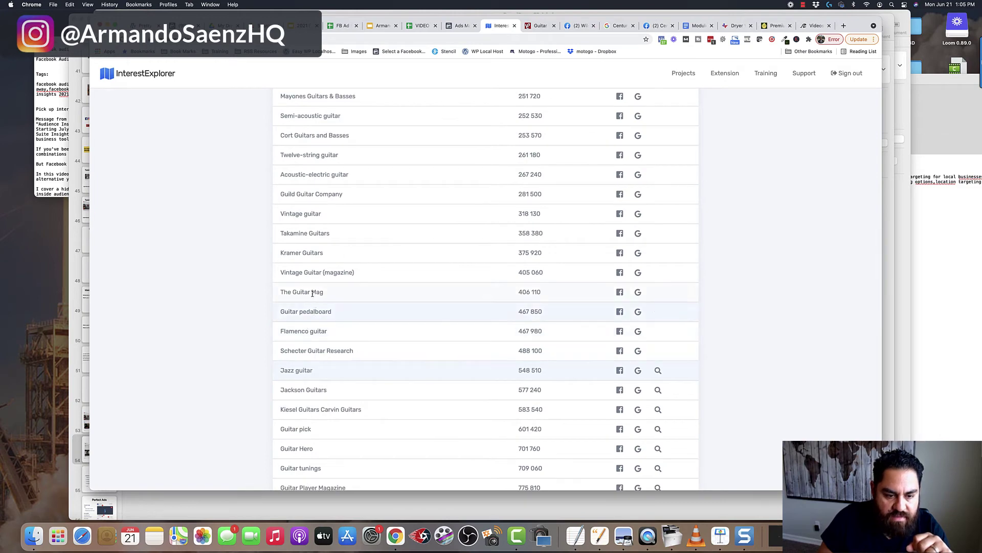
pyautogui.scroll(-4, 249, 345)
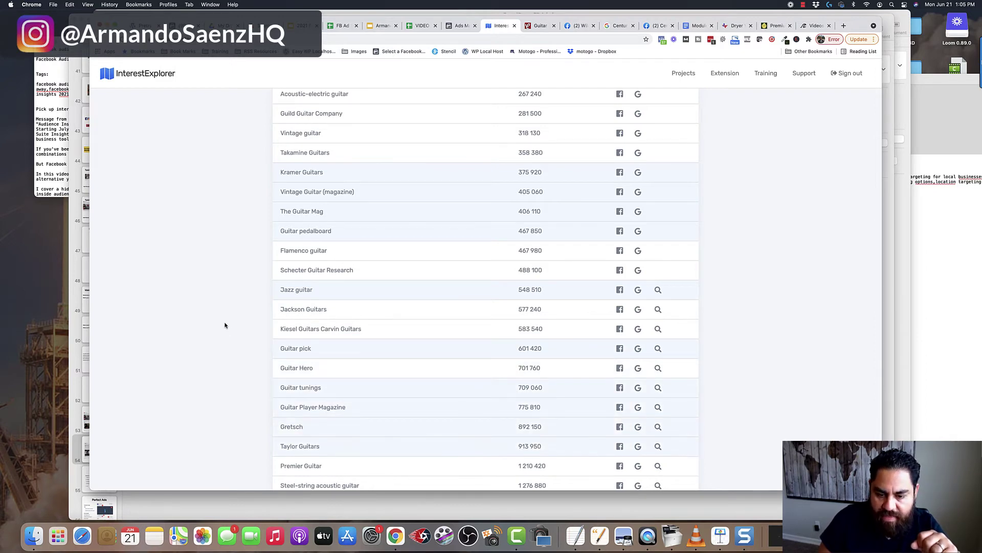
pyautogui.scroll(15, 223, 325)
pyautogui.scroll(12, 338, 318)
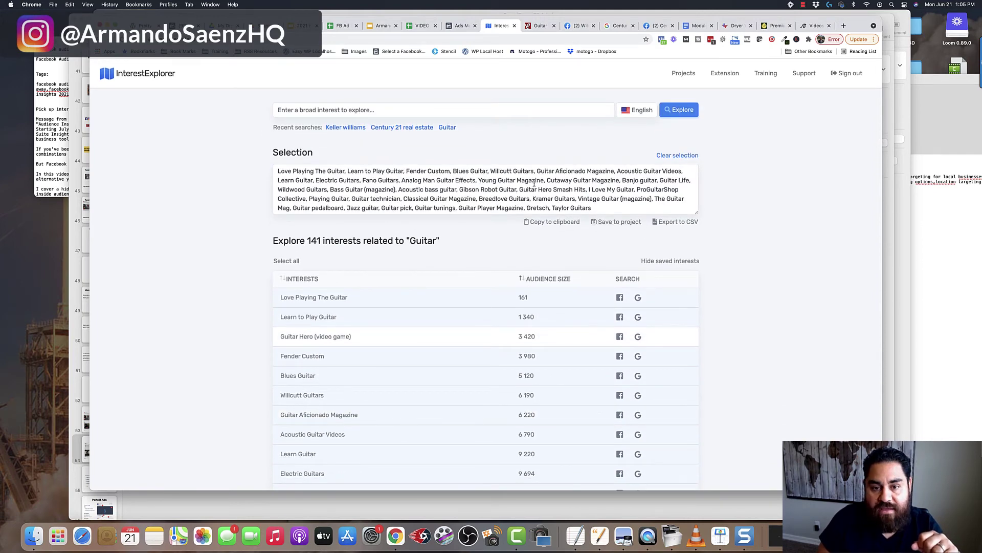
# Save the selected guitar interests as a new project named 'Guitar', then browse the table.
pyautogui.click(616, 223)
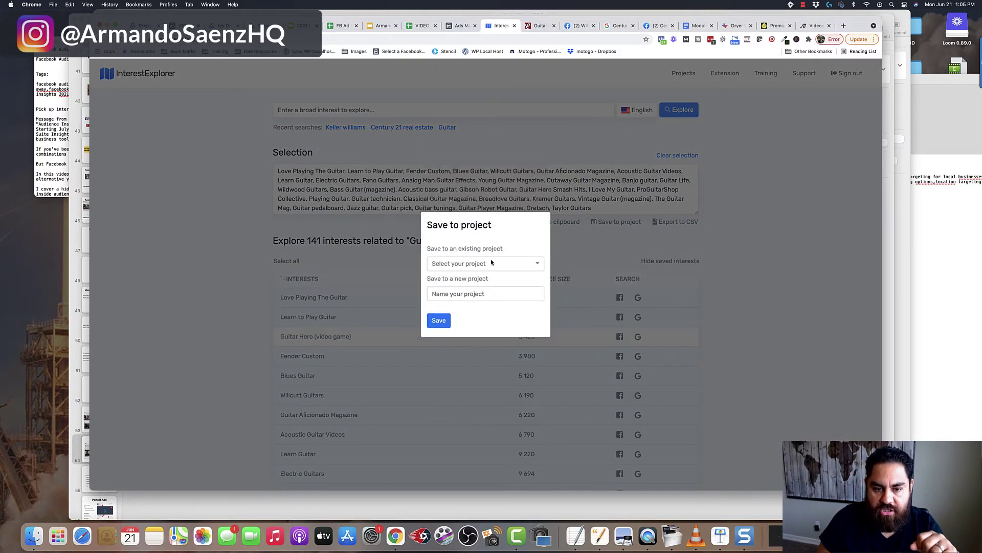
pyautogui.click(473, 292)
pyautogui.write('Gu')
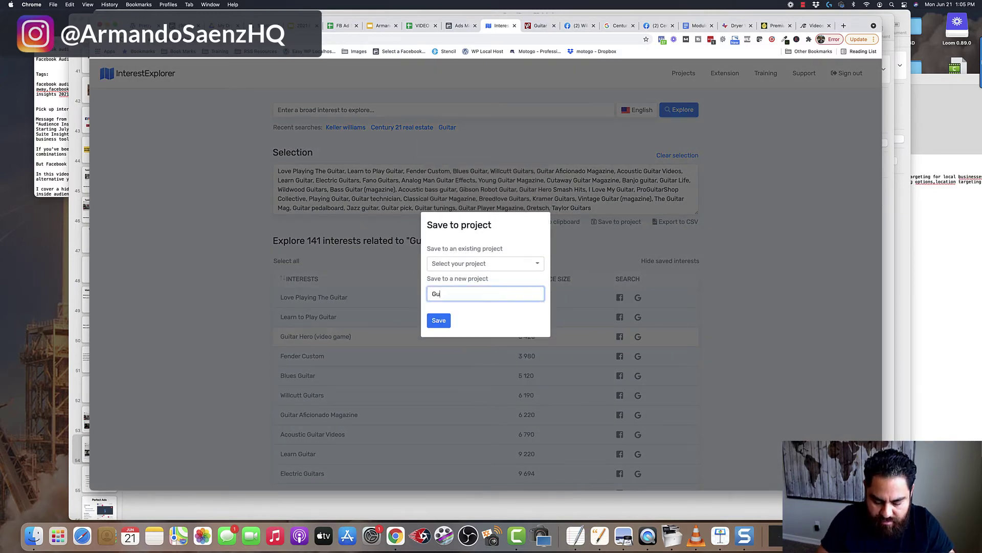
pyautogui.write('otar')
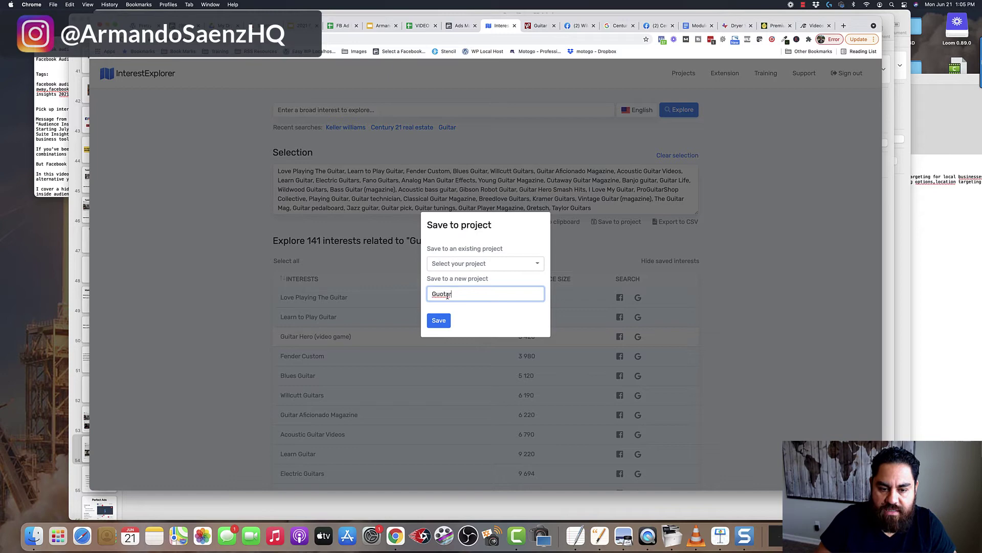
pyautogui.press('BackSpace')
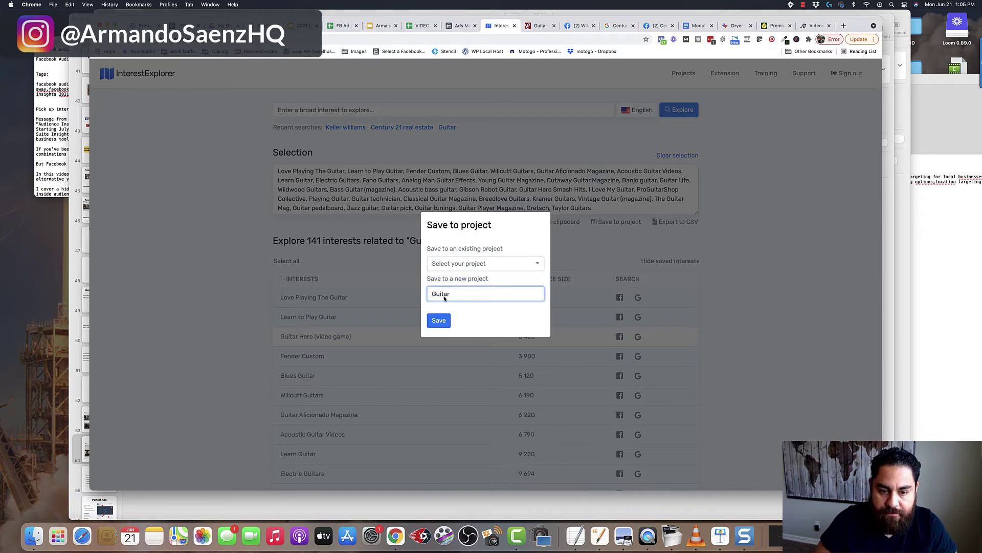
pyautogui.click(439, 320)
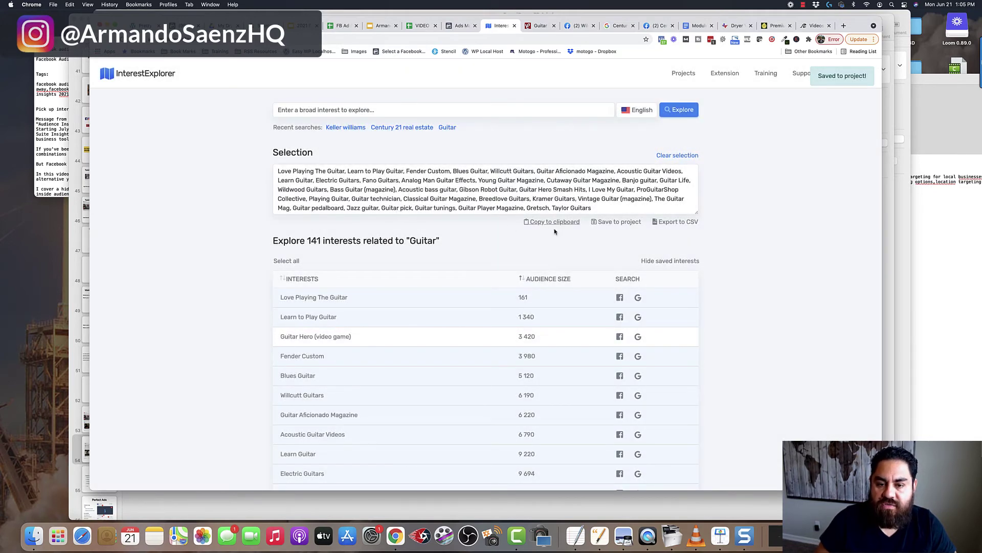
pyautogui.scroll(-8, 727, 312)
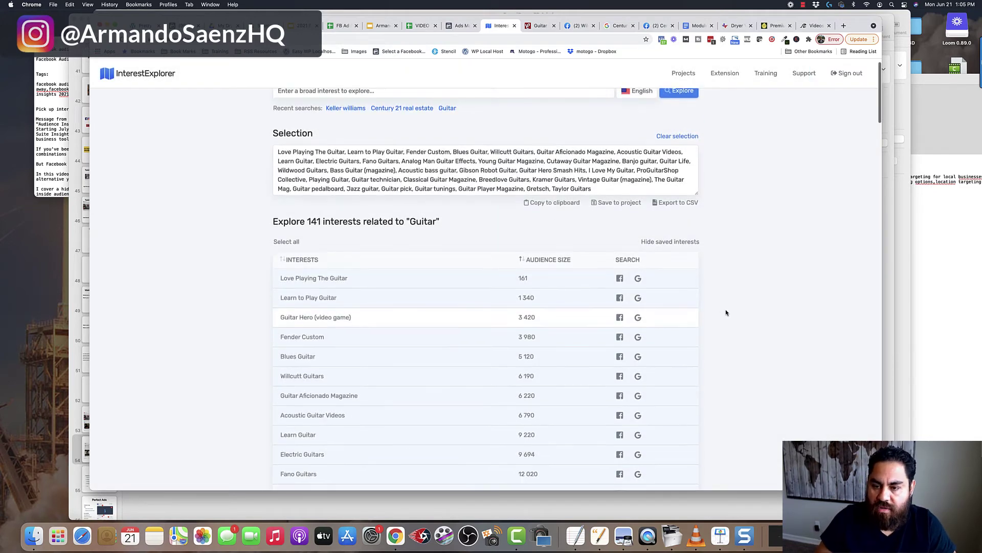
pyautogui.scroll(-15, 727, 311)
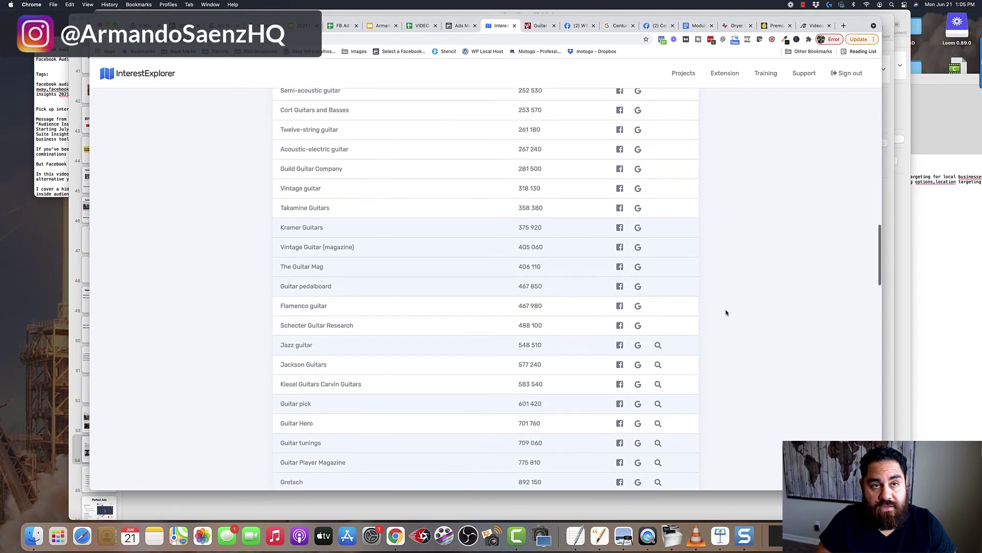
pyautogui.scroll(-3, 675, 307)
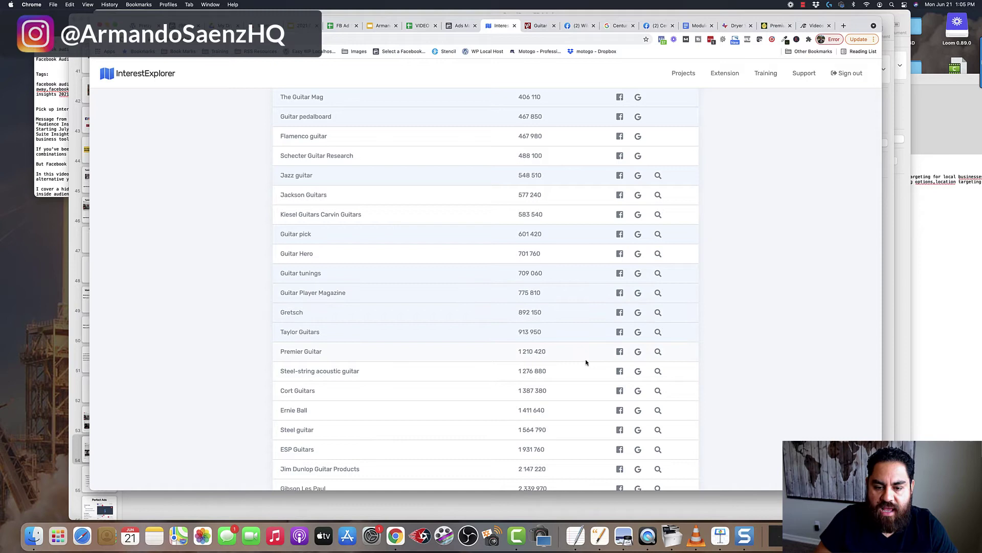
pyautogui.scroll(-2, 530, 329)
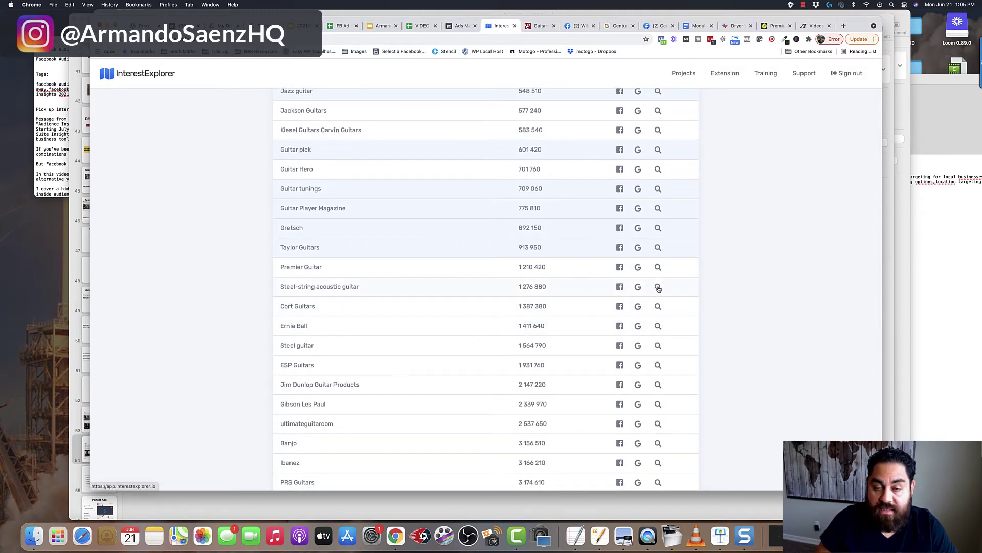
# Explore interests related to Steel-string acoustic guitar with already-saved interests hidden.
pyautogui.click(658, 287)
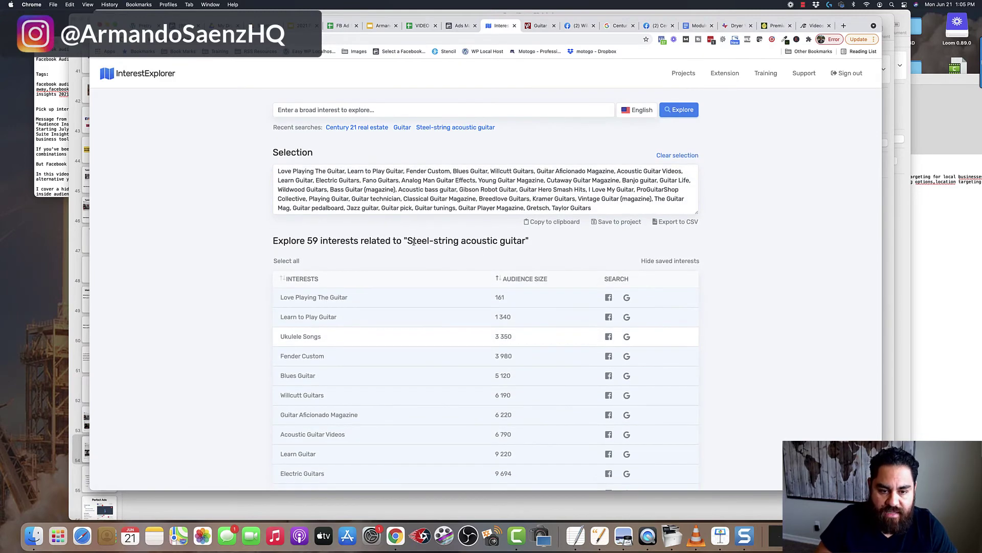
pyautogui.moveTo(407, 241); pyautogui.dragTo(522, 243)
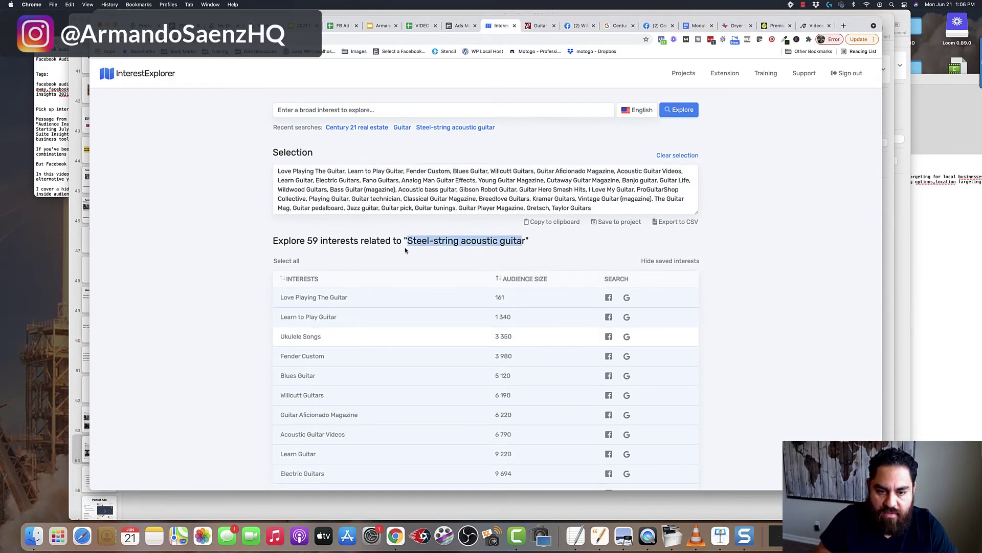
pyautogui.click(403, 250)
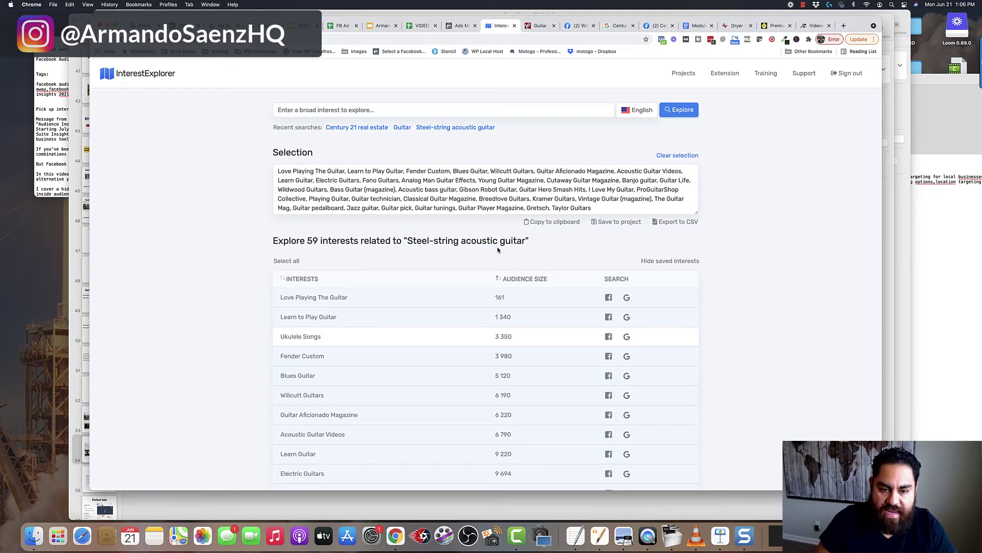
pyautogui.click(664, 261)
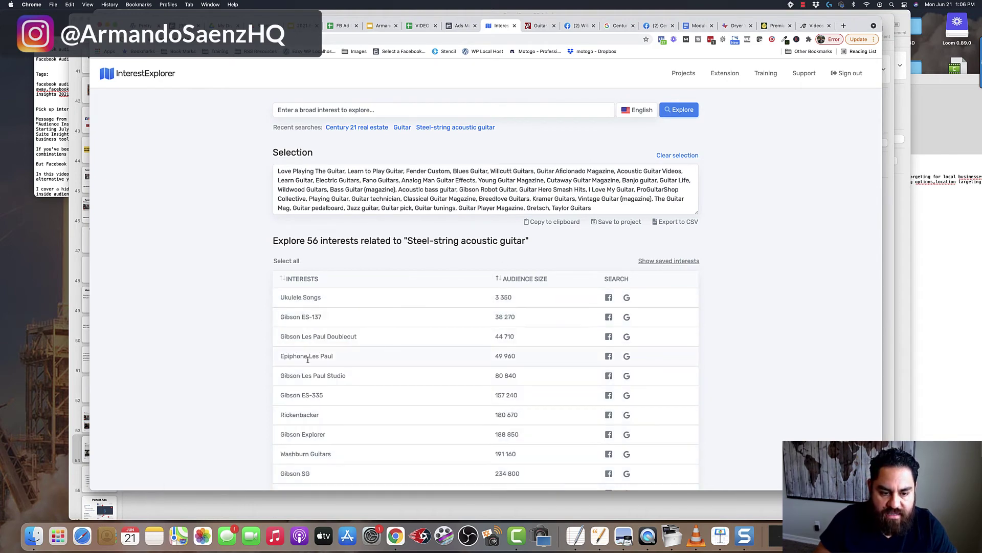
# Add Twelve-string guitar, Lead guitar and Rosewood from the 56 results to the selection.
pyautogui.scroll(-2, 223, 317)
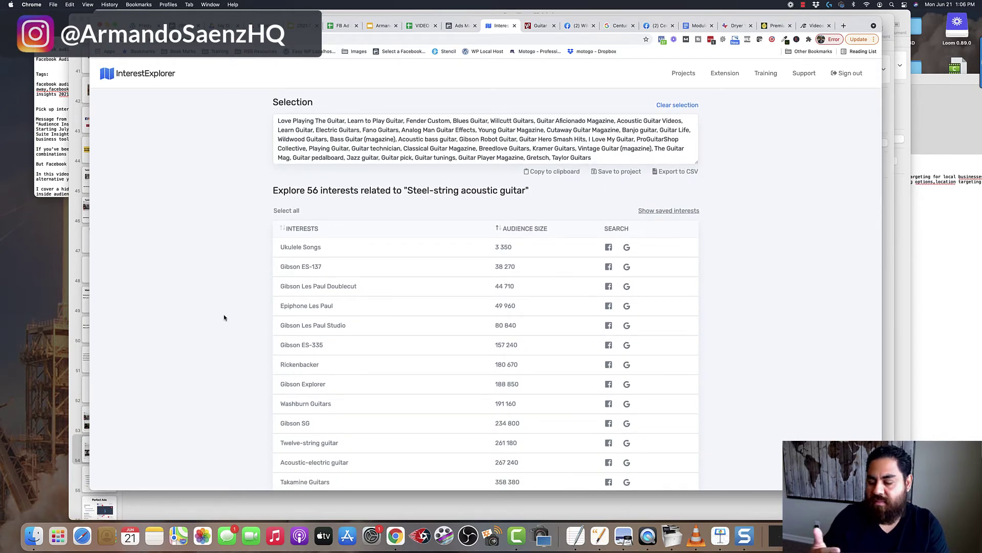
pyautogui.scroll(-3, 225, 315)
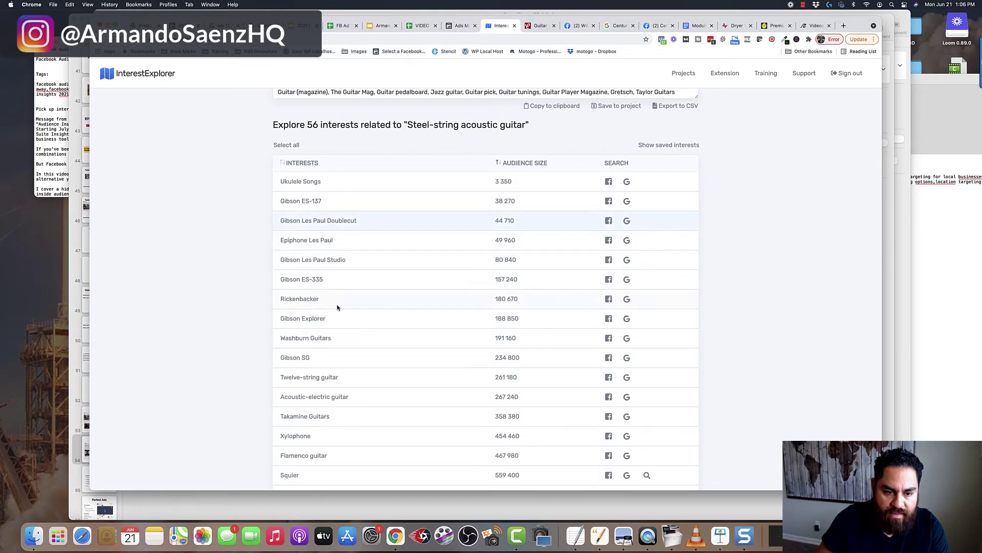
pyautogui.scroll(-2, 323, 331)
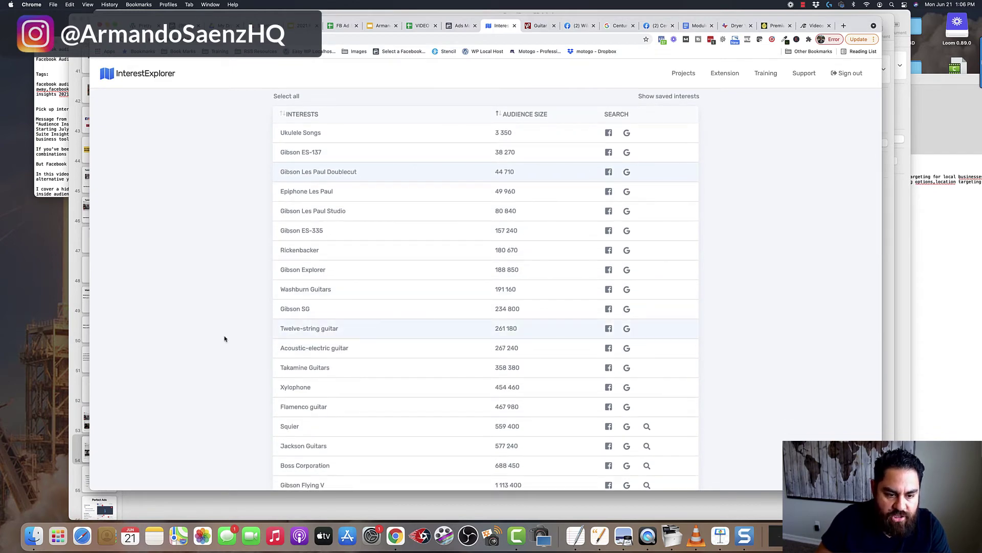
pyautogui.moveTo(285, 328); pyautogui.dragTo(345, 332)
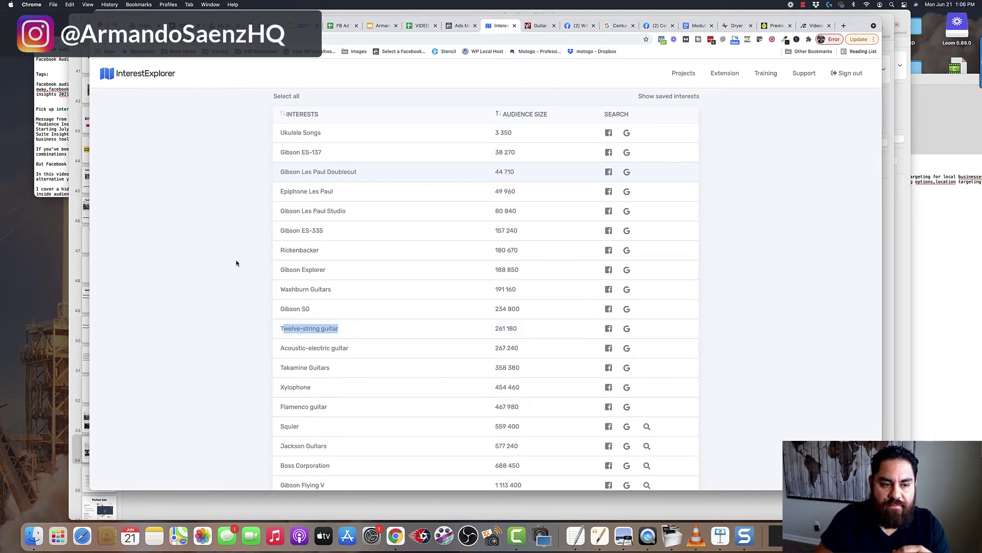
pyautogui.scroll(-1, 220, 230)
pyautogui.click(204, 198)
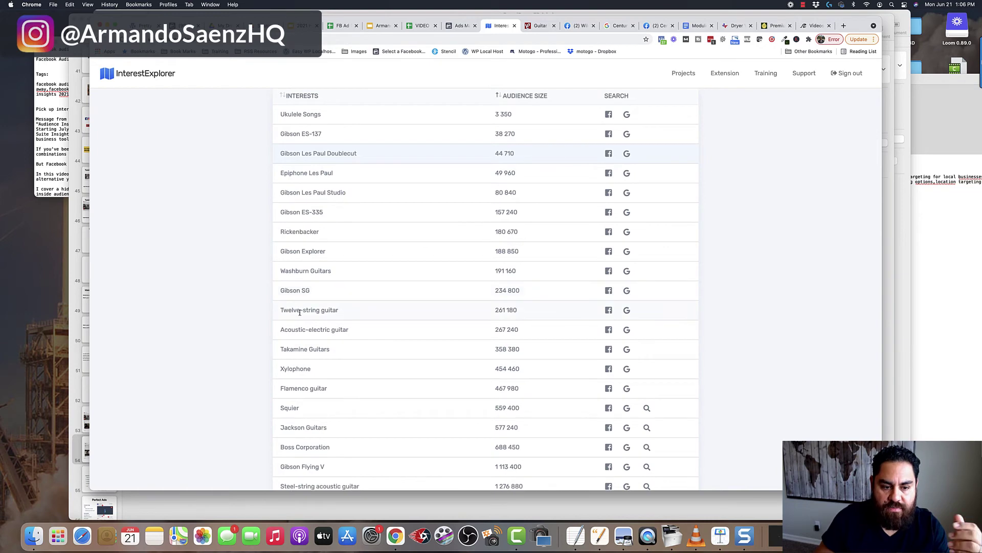
pyautogui.scroll(-5, 243, 310)
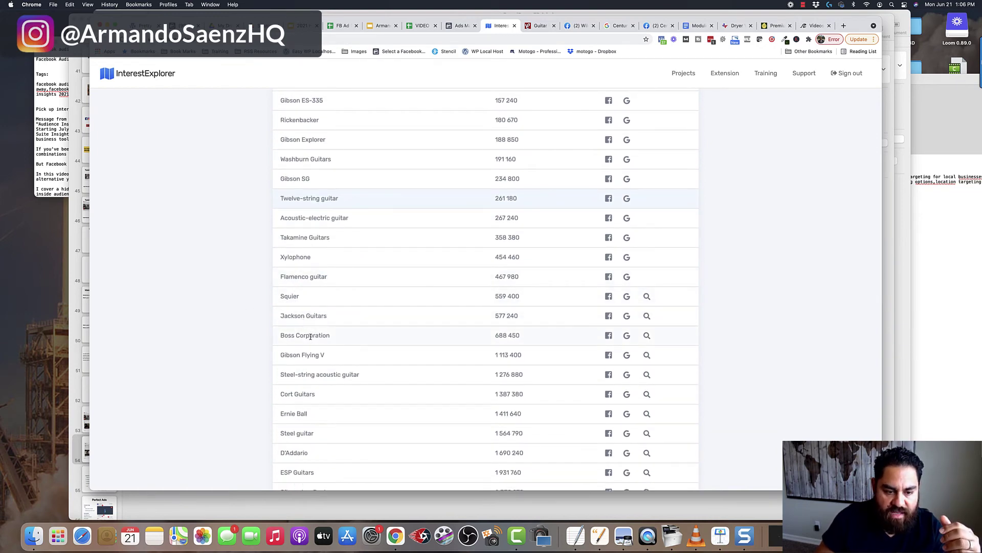
pyautogui.scroll(-4, 237, 290)
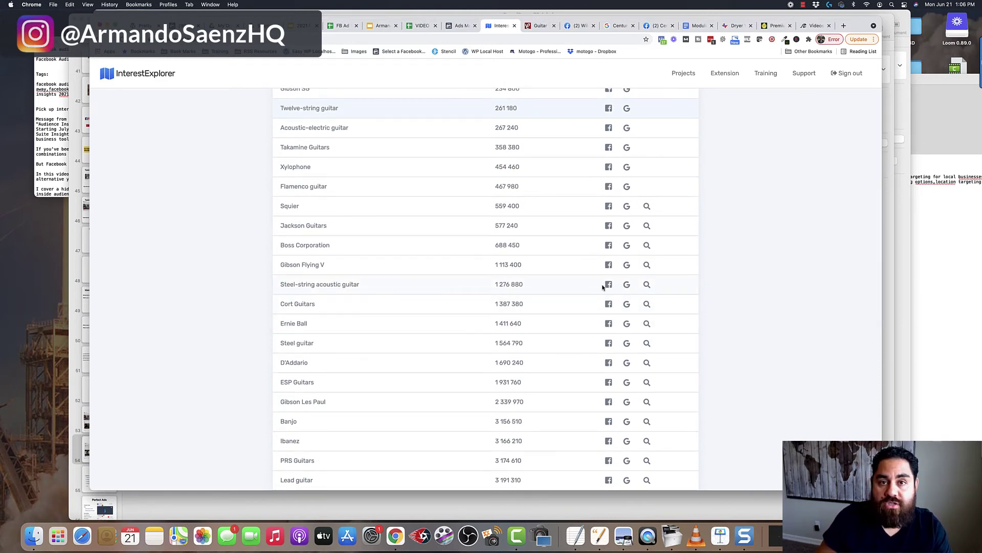
pyautogui.scroll(-5, 377, 351)
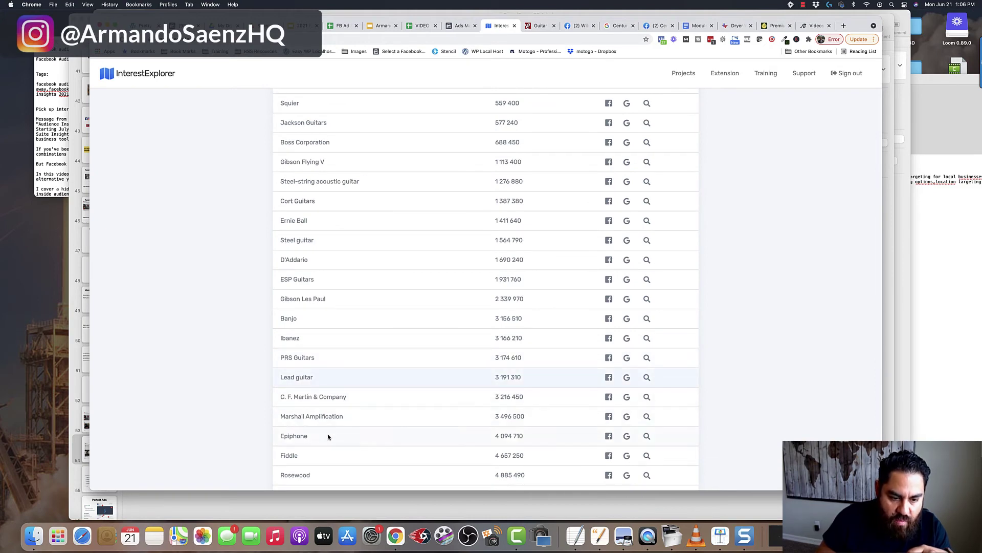
pyautogui.scroll(-2, 348, 438)
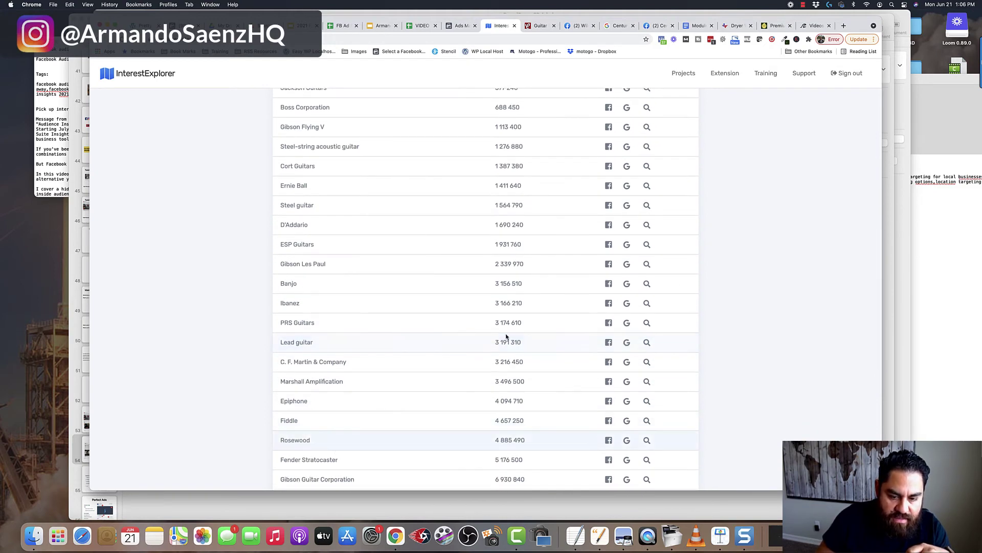
pyautogui.scroll(15, 722, 319)
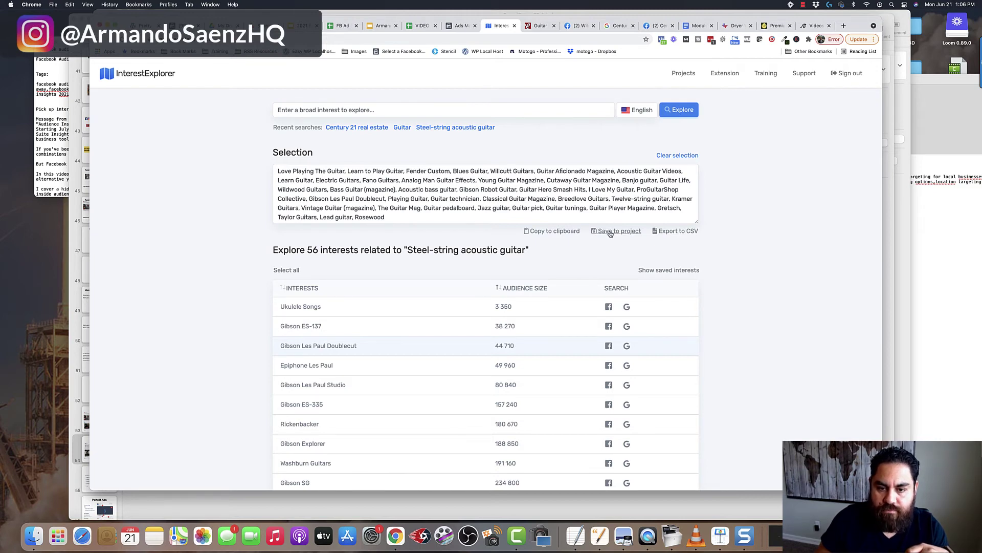
# Save the updated selection, ending with Lead guitar and Rosewood, to the existing Guitar project.
pyautogui.click(610, 233)
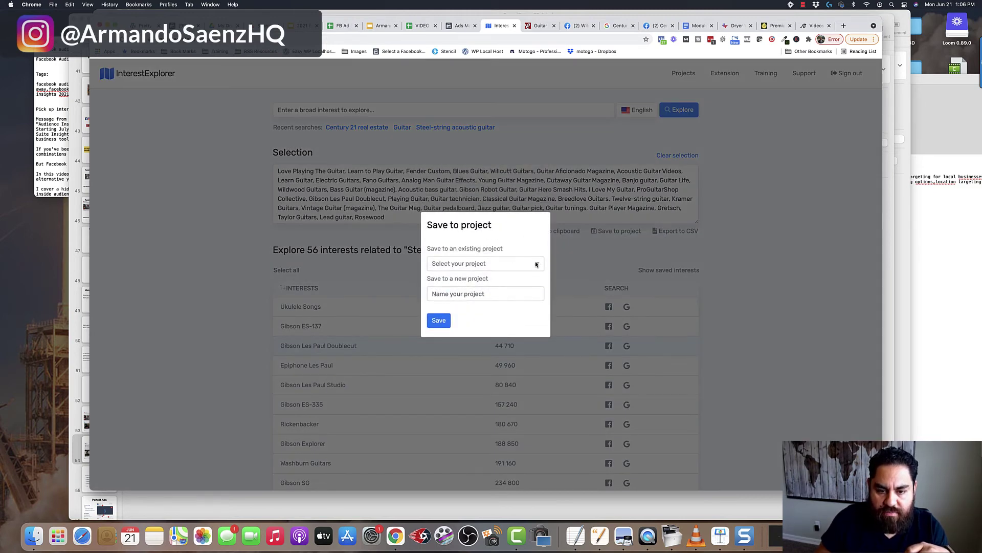
pyautogui.click(537, 263)
pyautogui.click(463, 284)
pyautogui.click(447, 318)
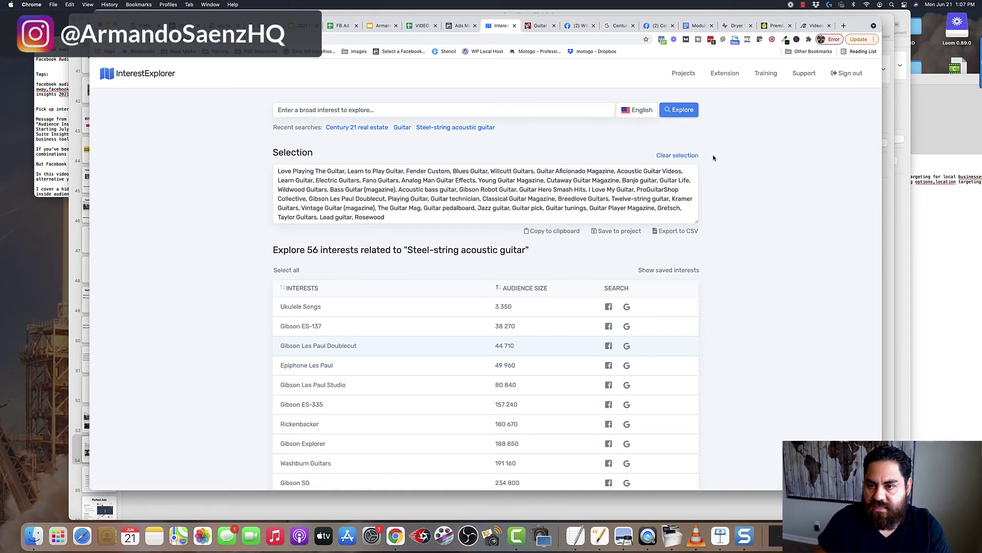
# Open the Guitar project and add its 40 interests, like Love Playing The Guitar, to the selection.
pyautogui.click(684, 73)
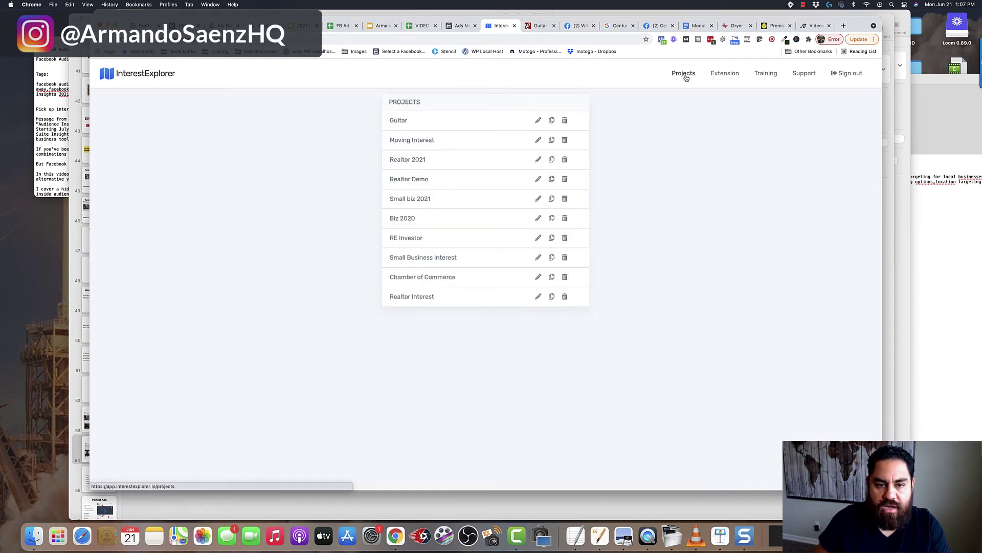
pyautogui.click(430, 128)
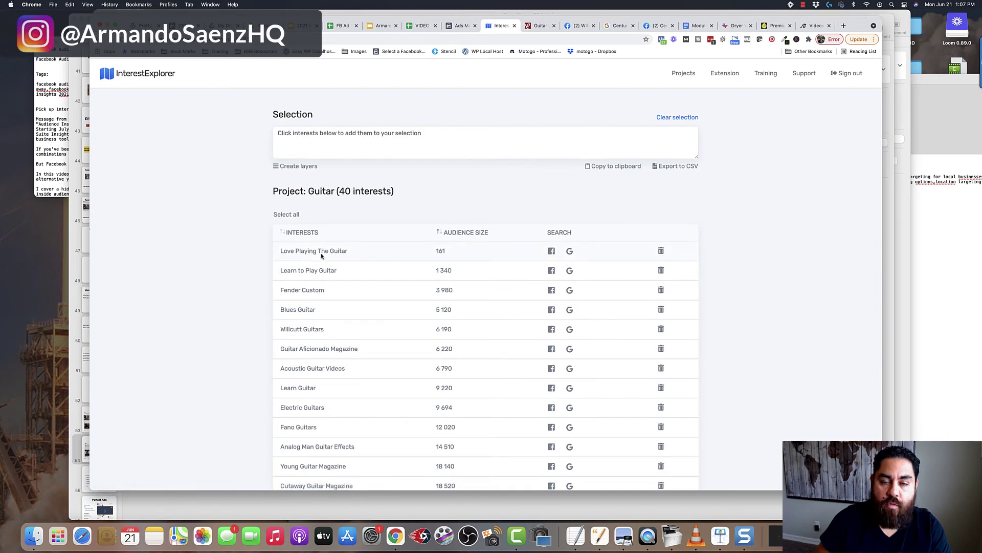
pyautogui.click(310, 253)
pyautogui.click(309, 271)
pyautogui.click(309, 291)
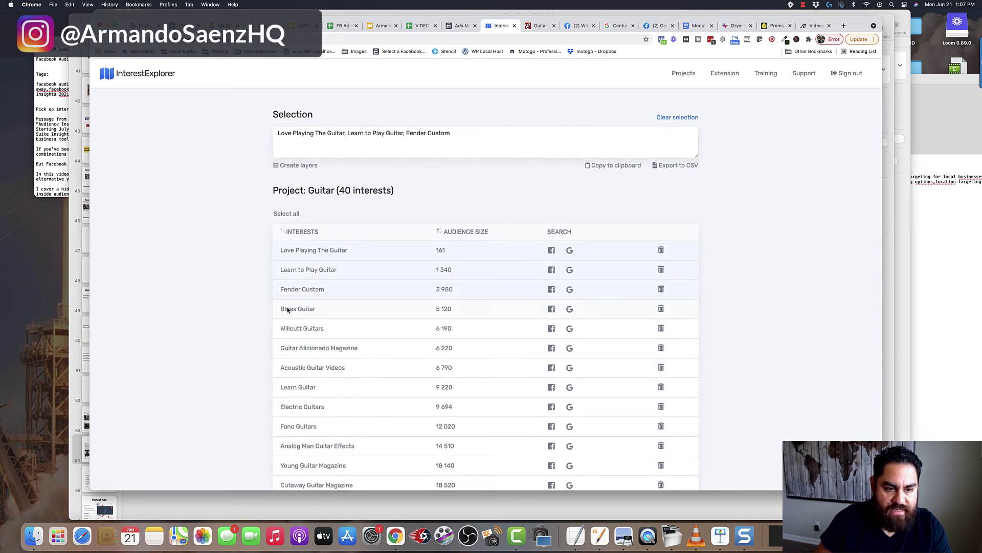
pyautogui.scroll(-1, 245, 297)
pyautogui.scroll(-1, 240, 287)
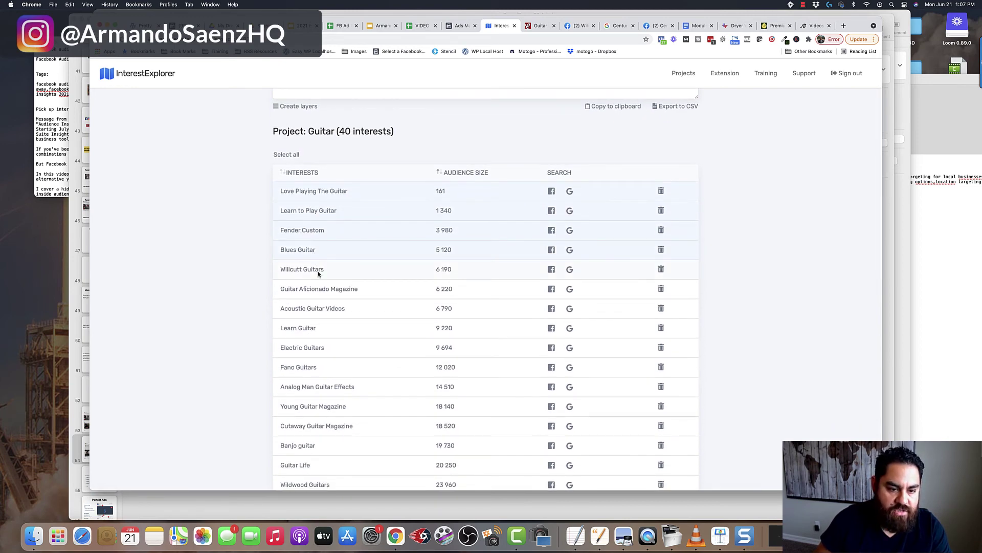
pyautogui.scroll(-10, 230, 296)
pyautogui.scroll(9, 230, 296)
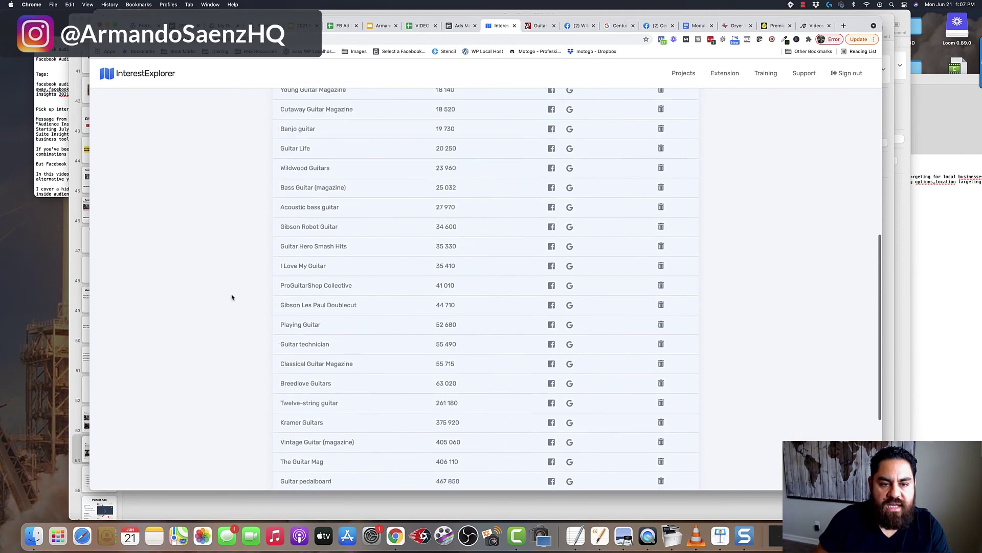
pyautogui.scroll(5, 232, 297)
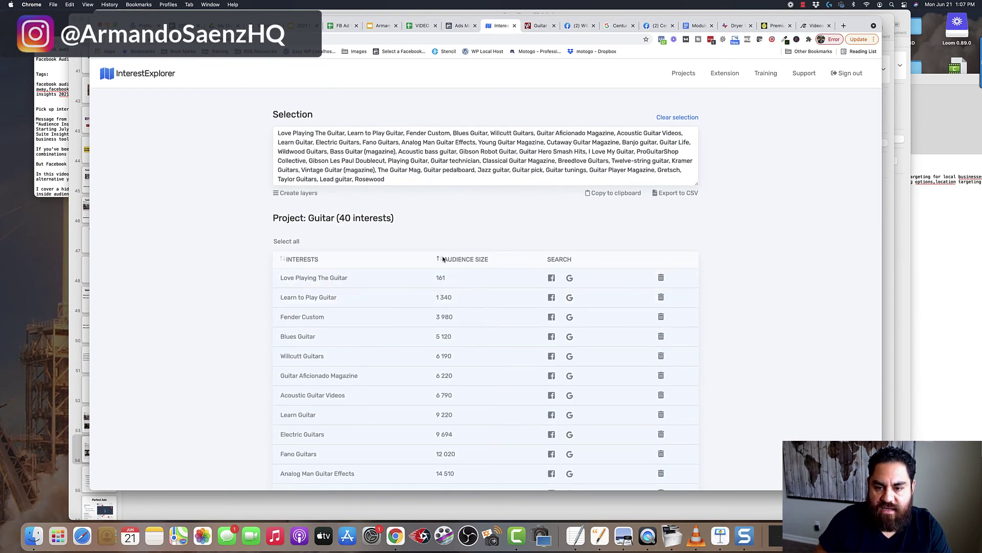
# Split the 40 selected interests randomly into two interest layers.
pyautogui.click(292, 193)
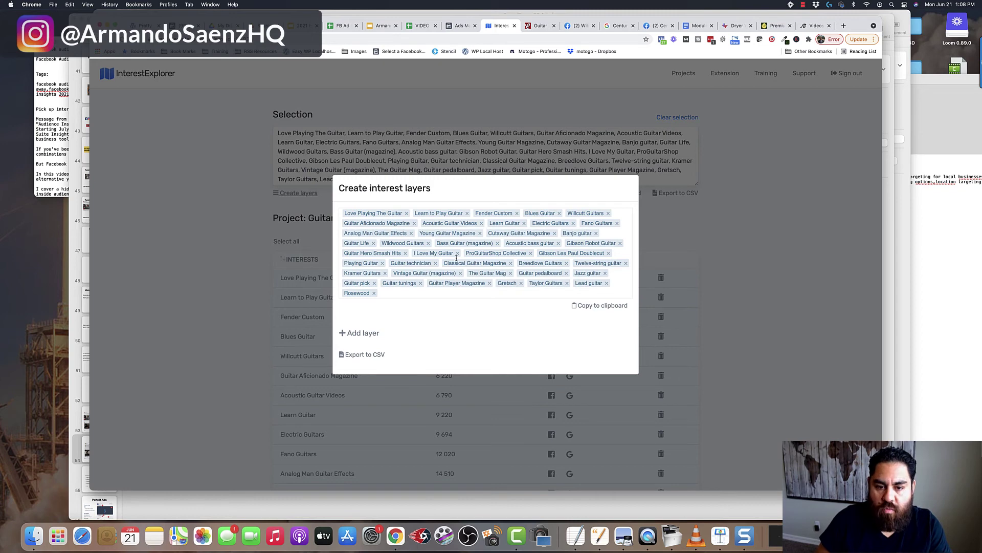
pyautogui.click(363, 333)
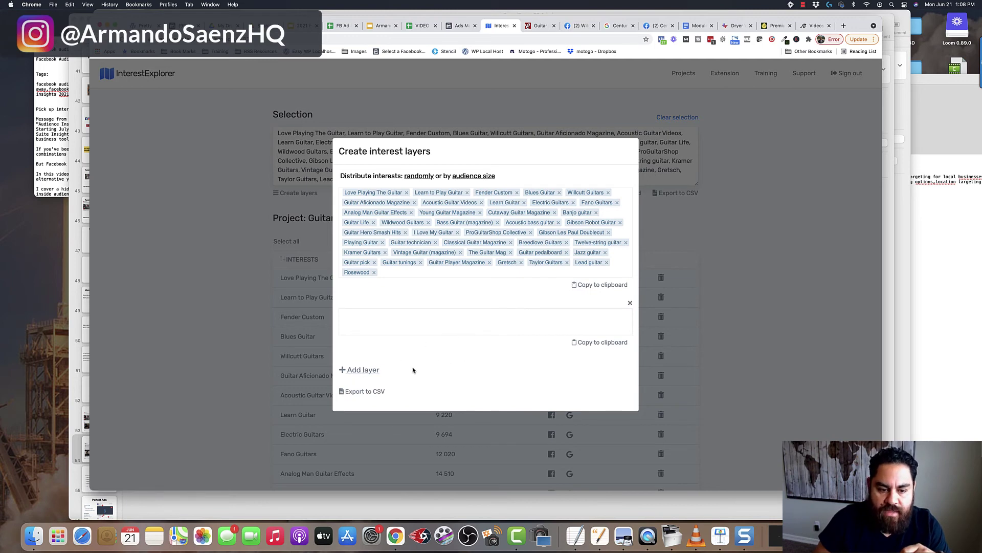
pyautogui.click(424, 177)
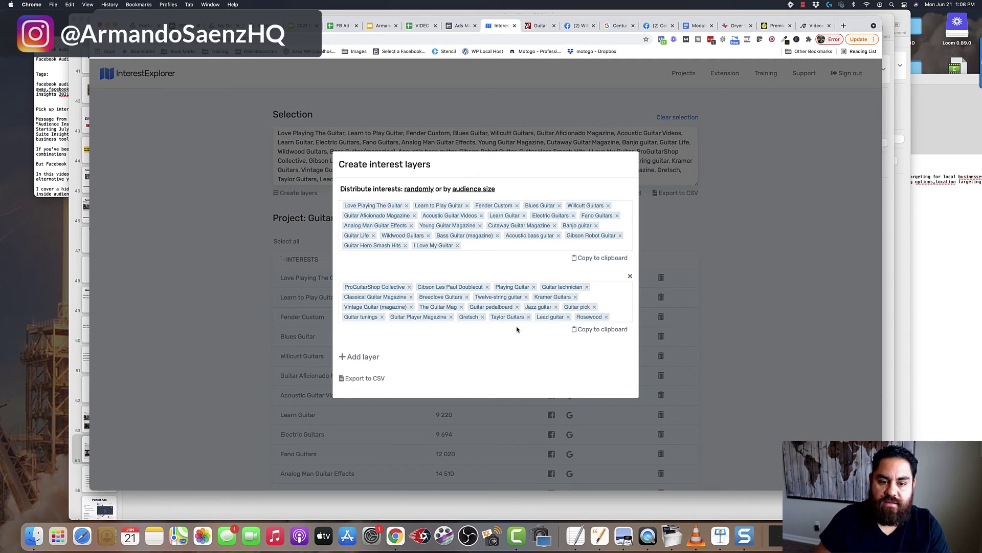
# Add and remove a third layer, then copy the first layer's interests ending at Banjo guitar.
pyautogui.click(359, 356)
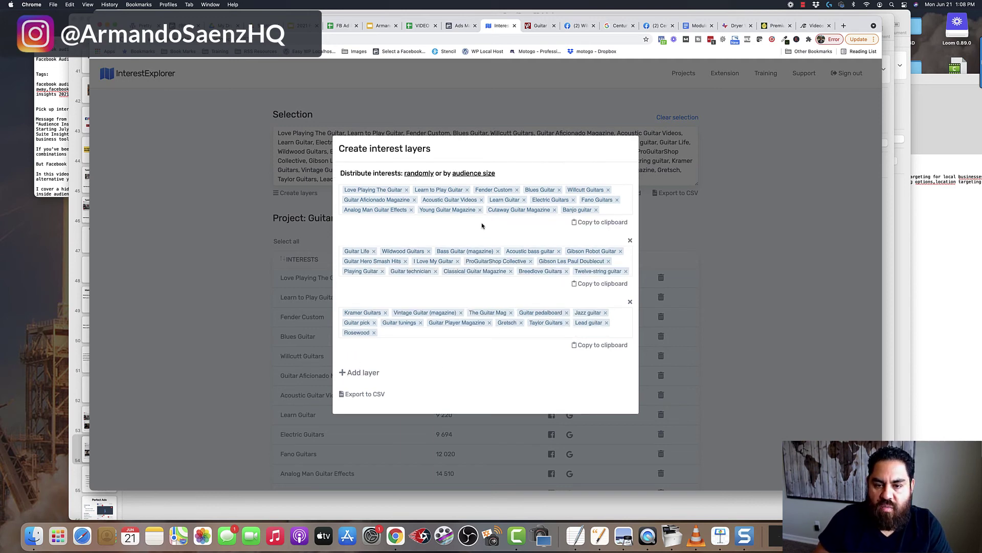
pyautogui.click(629, 302)
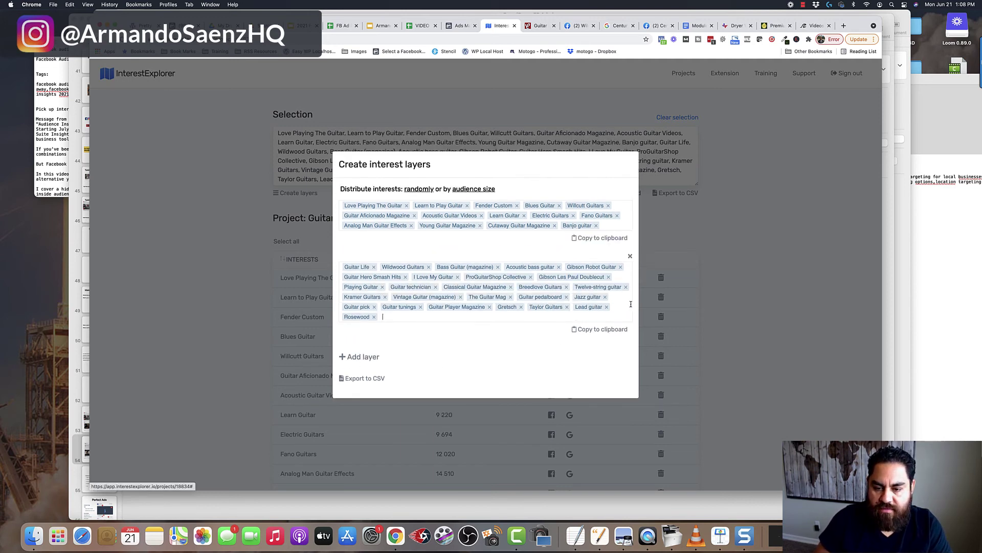
pyautogui.click(594, 239)
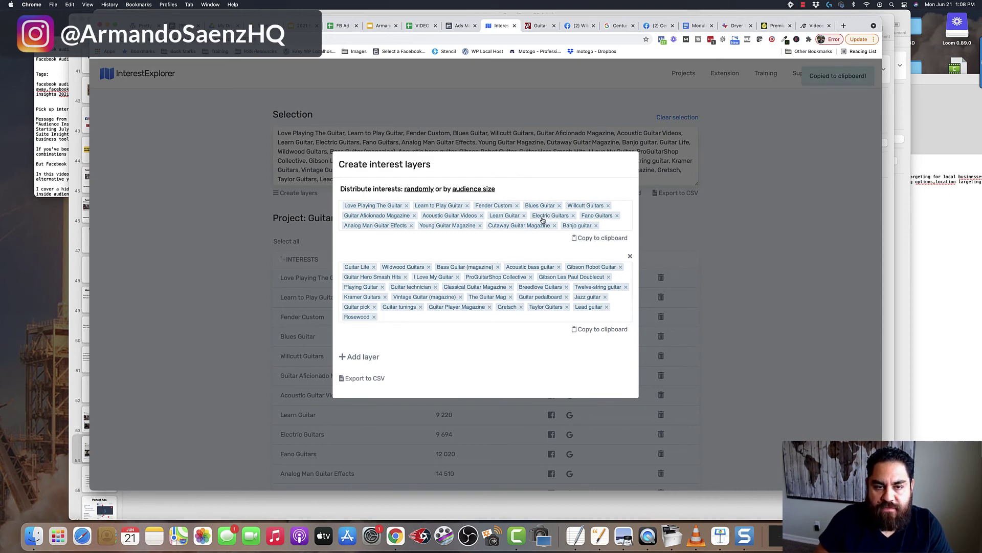
# Replace Guitar in detailed targeting with the first layer's interests and add an empty narrowing group.
pyautogui.click(459, 26)
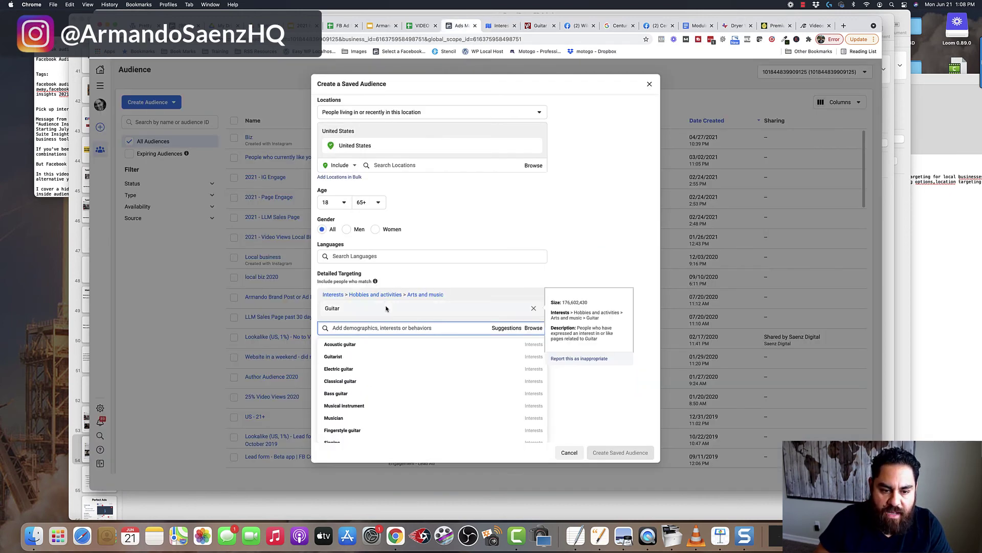
pyautogui.click(533, 308)
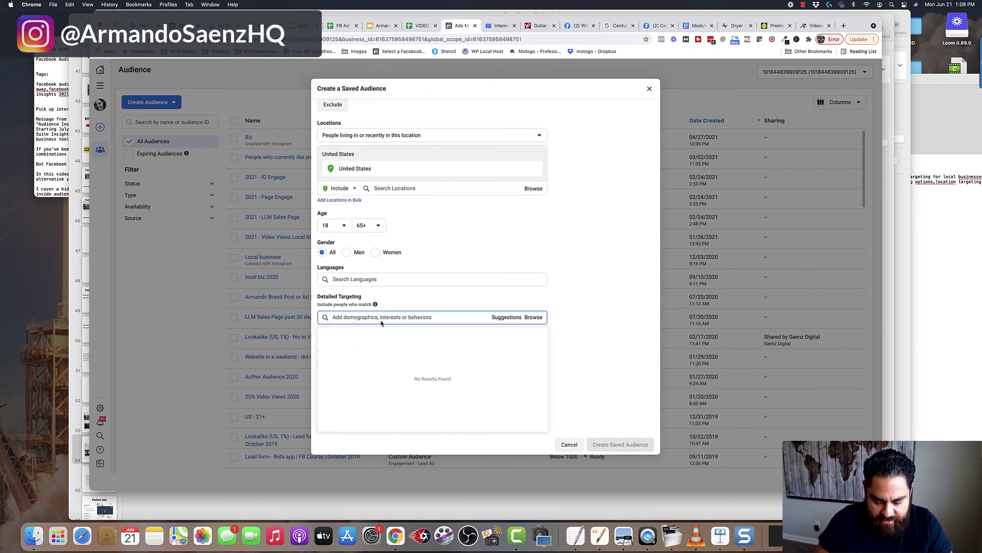
pyautogui.press('super+v')
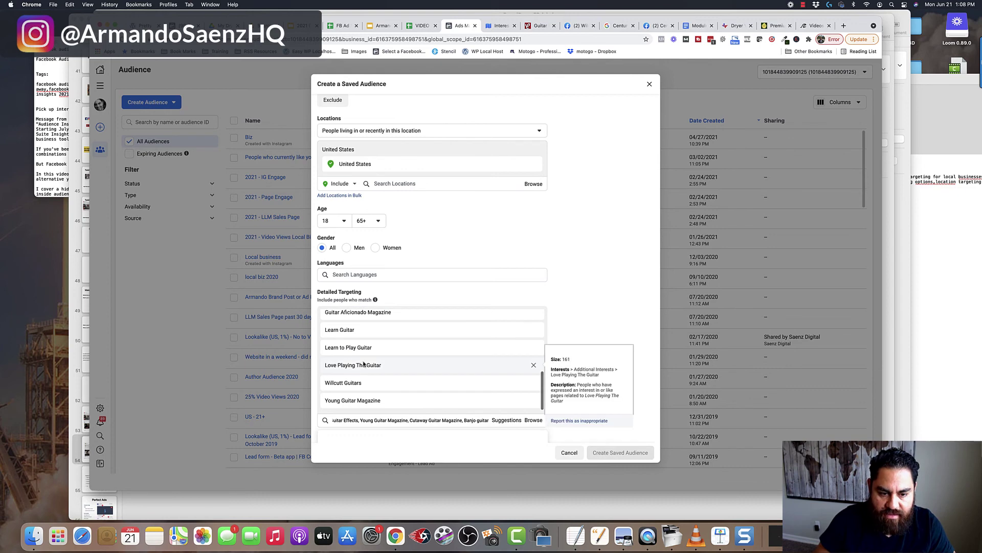
pyautogui.scroll(-3, 360, 365)
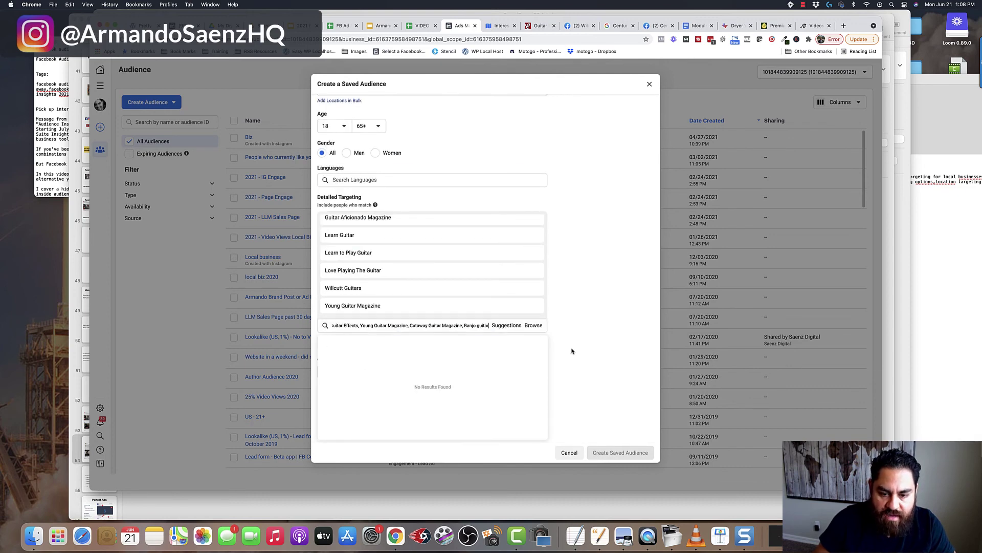
pyautogui.click(555, 347)
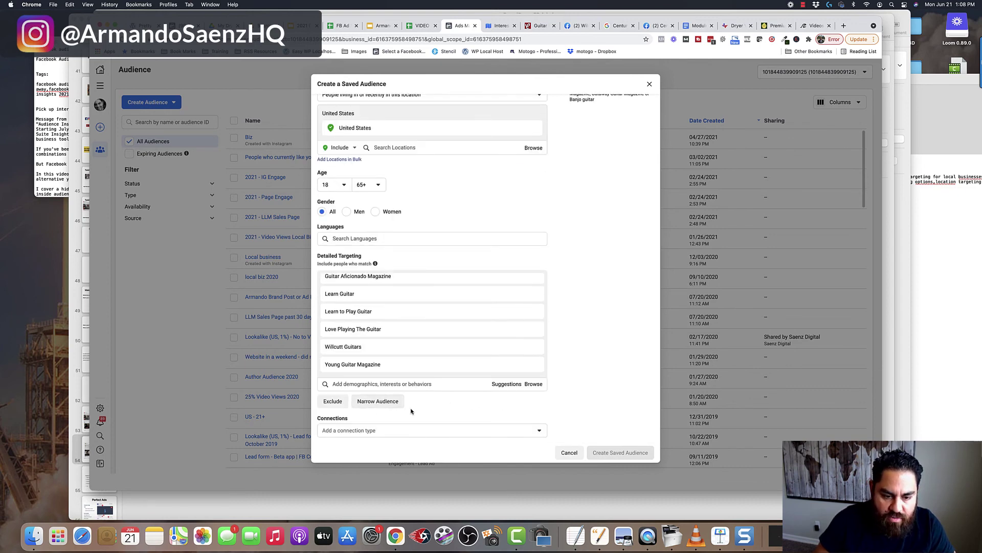
pyautogui.click(379, 401)
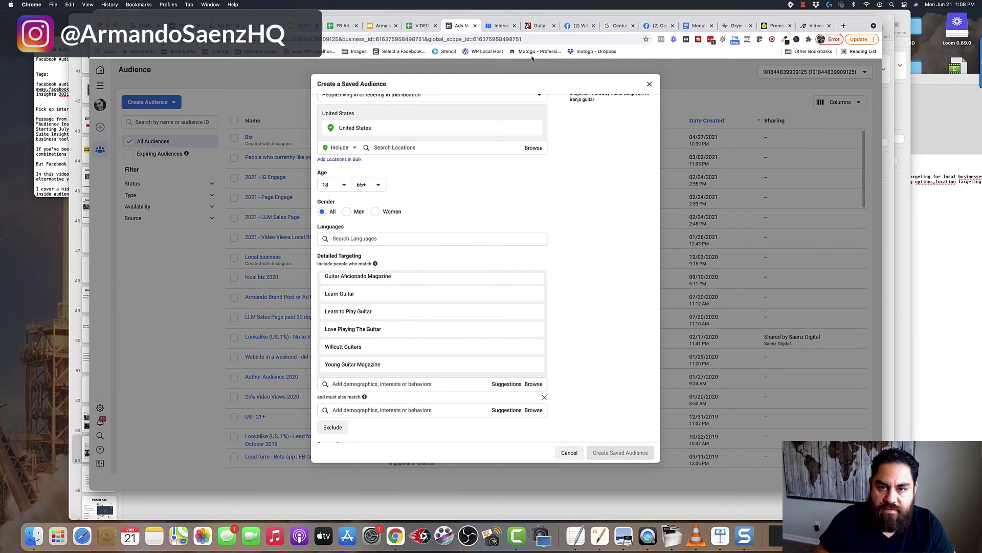
pyautogui.click(499, 29)
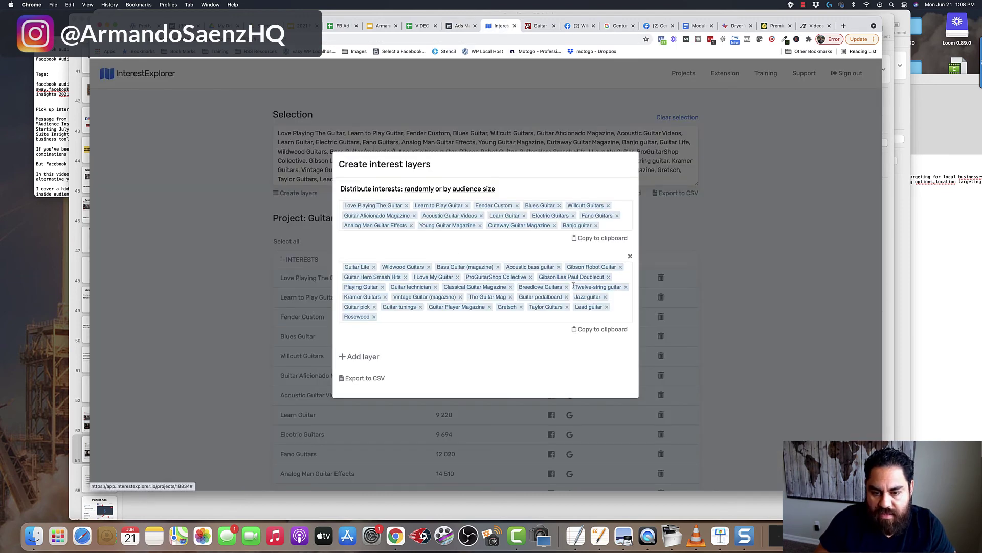
# Paste the second layer's interests, including Guitar pick and Guitar tunings, into the must-also-match field.
pyautogui.click(459, 25)
pyautogui.scroll(-2, 376, 296)
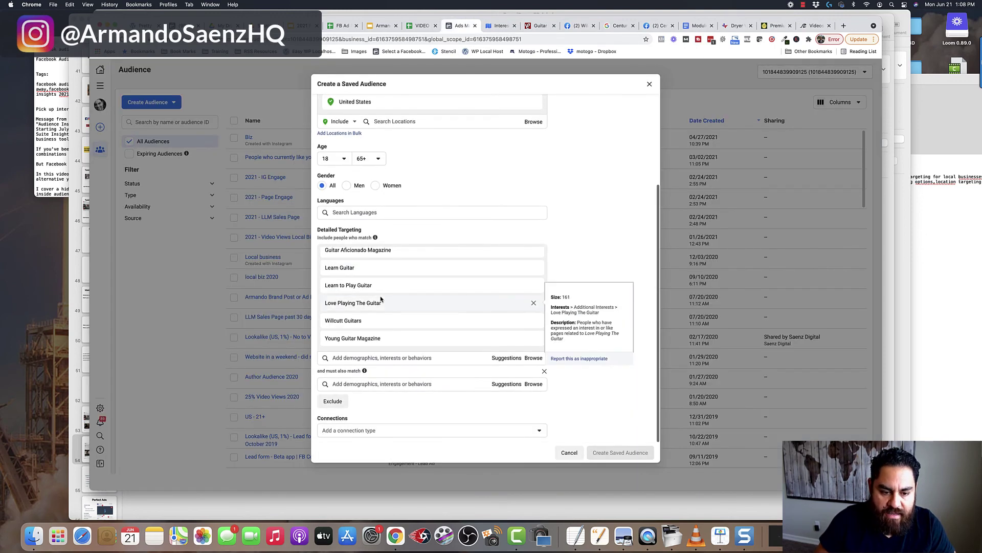
pyautogui.click(386, 385)
pyautogui.press('super+v')
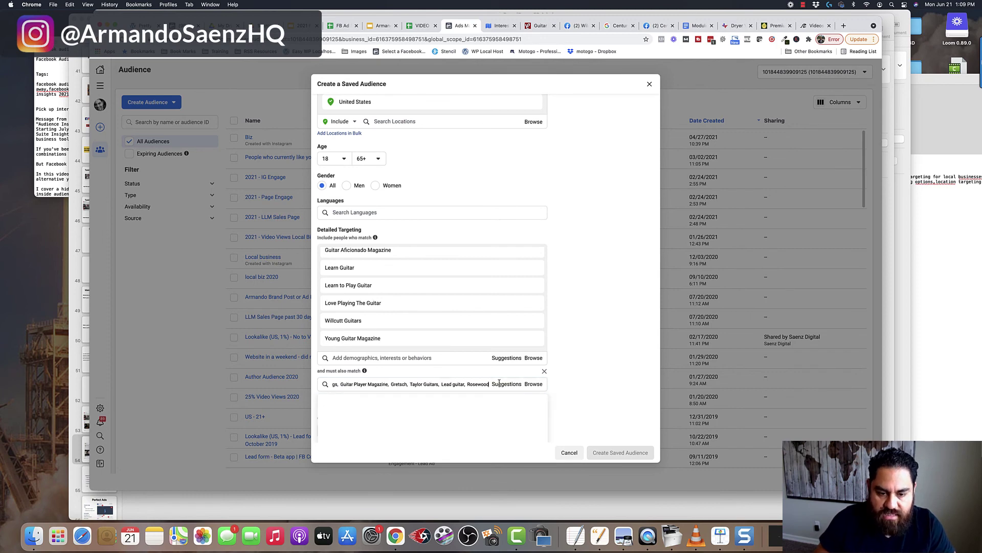
pyautogui.scroll(-3, 356, 385)
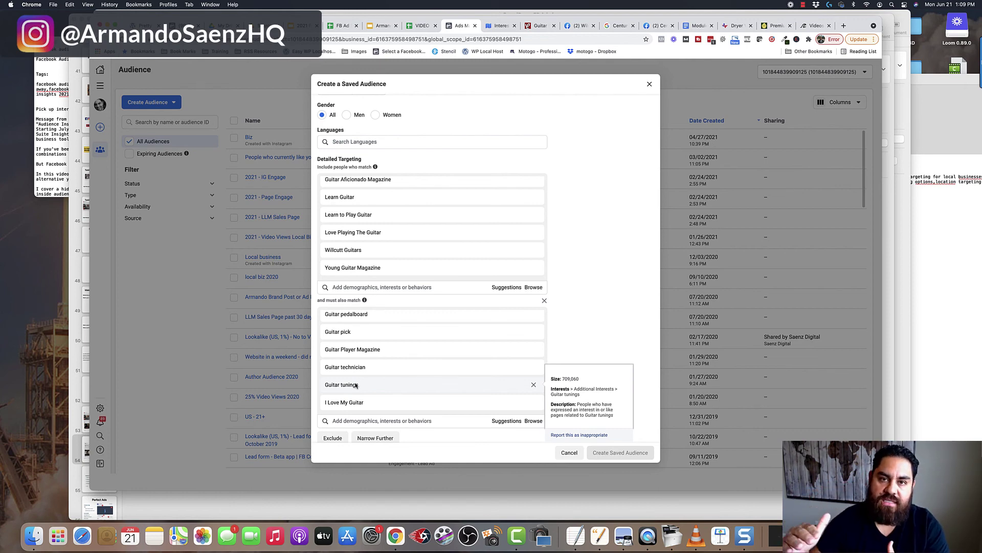
pyautogui.scroll(1, 395, 362)
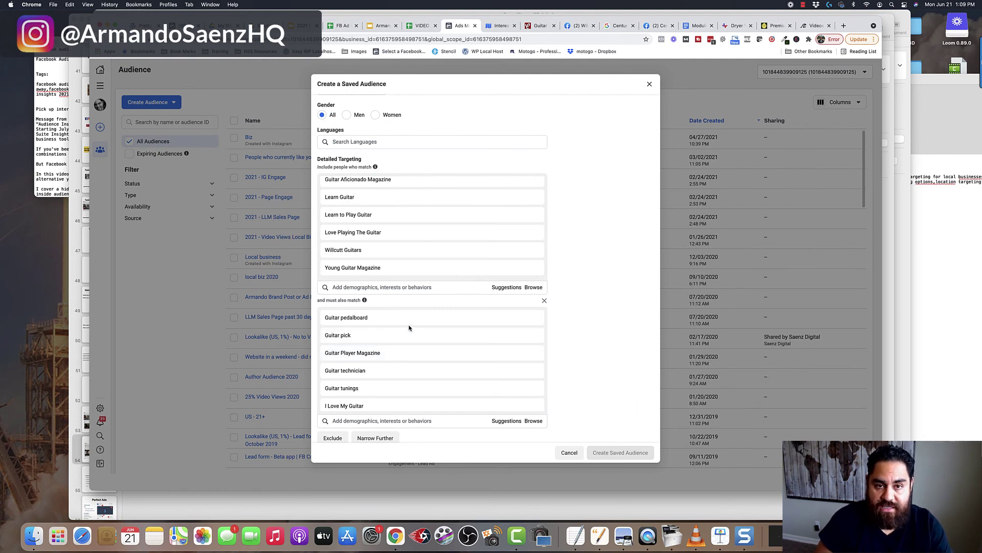
# Close the layers dialog, returning to the Guitar project page with its 40 selected interests.
pyautogui.click(500, 26)
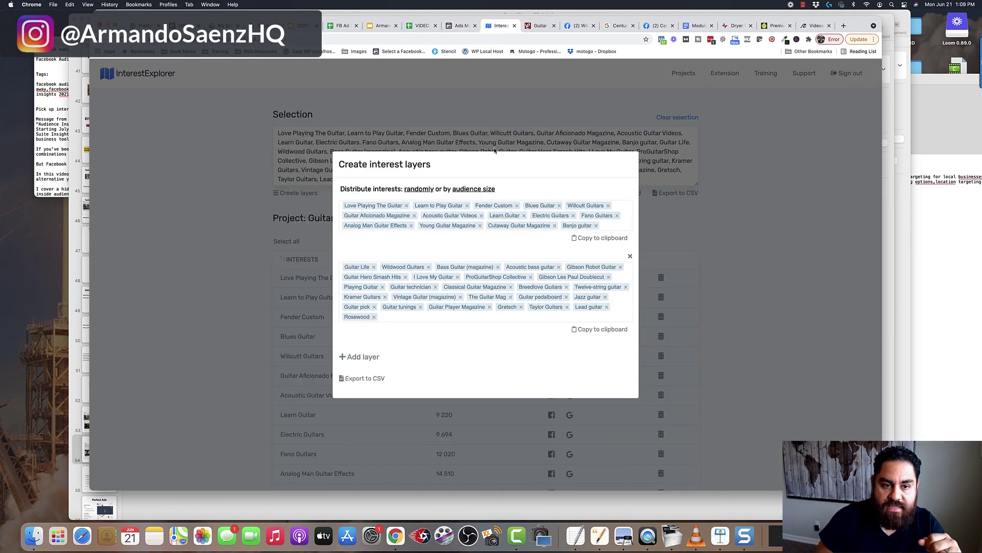
pyautogui.click(723, 215)
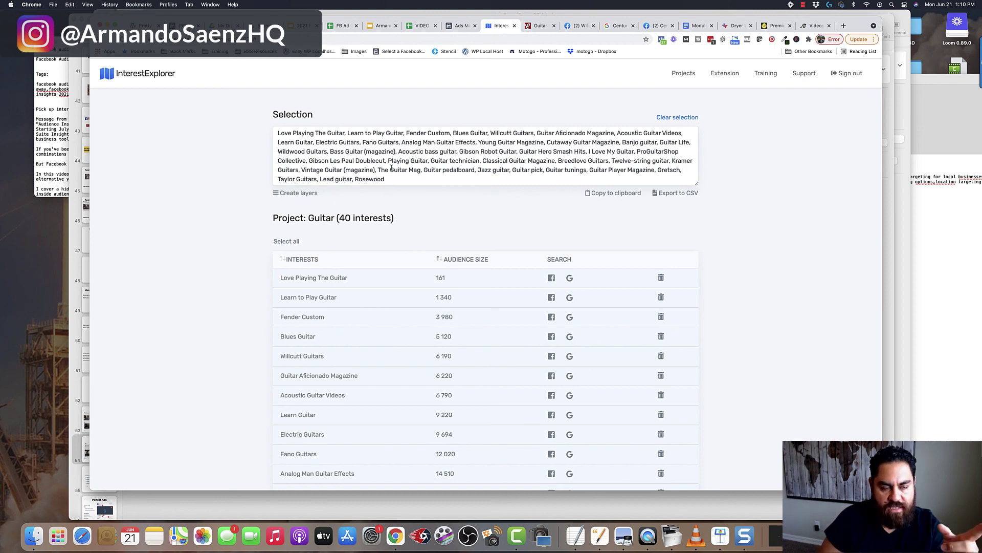
pyautogui.scroll(-1, 392, 168)
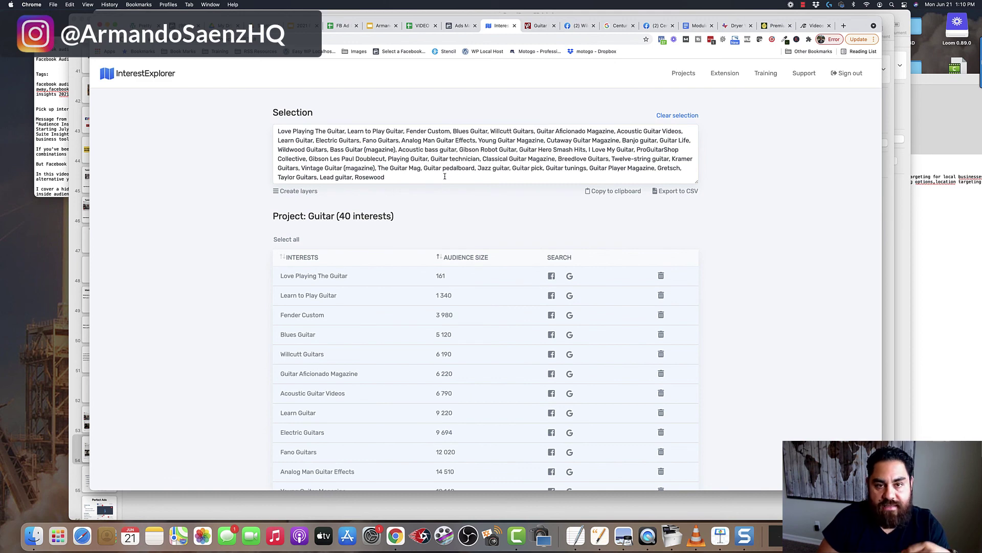